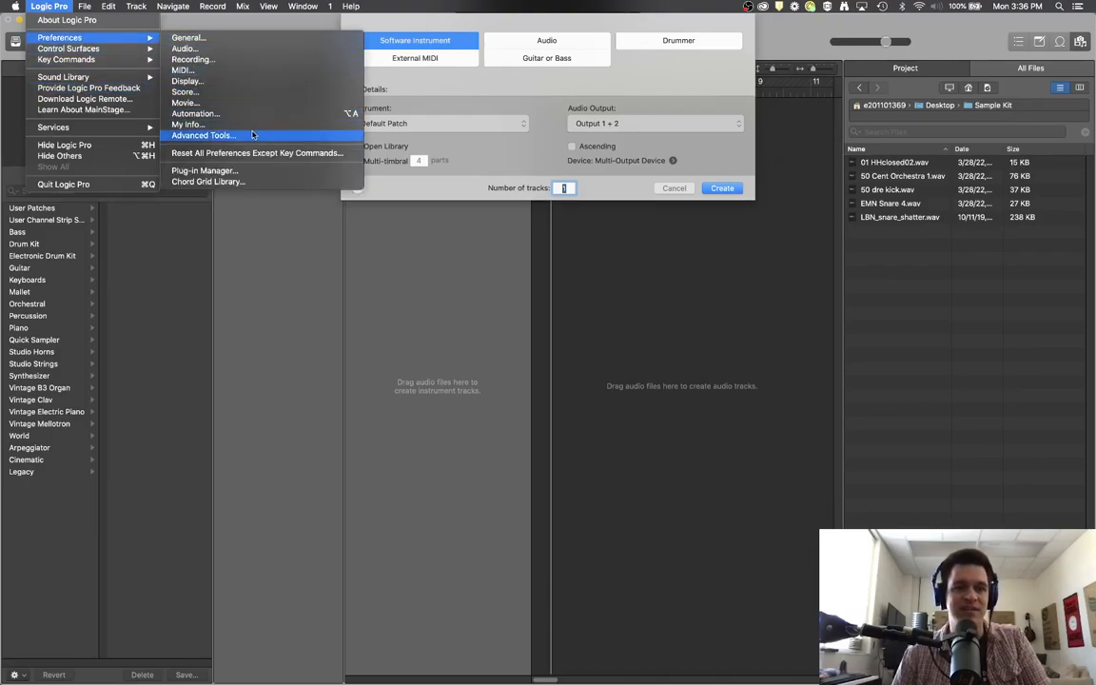
Create one software instrument track with the default patch and show the Musical Typing keyboard
left_click(486, 178)
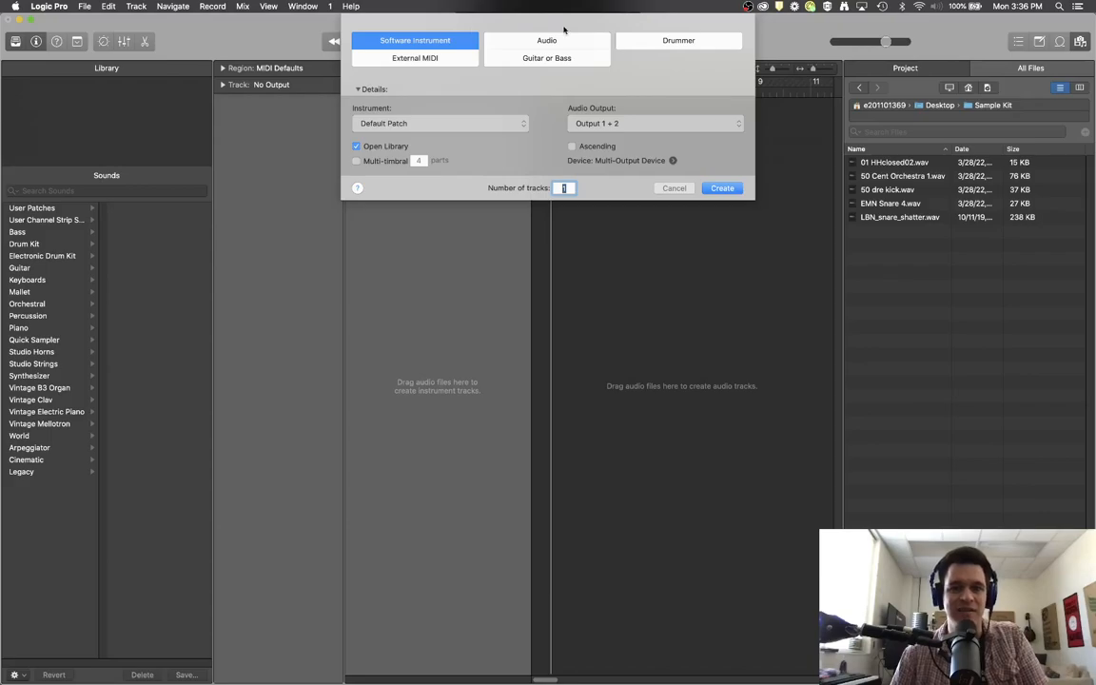
left_click(723, 188)
key("super+k")
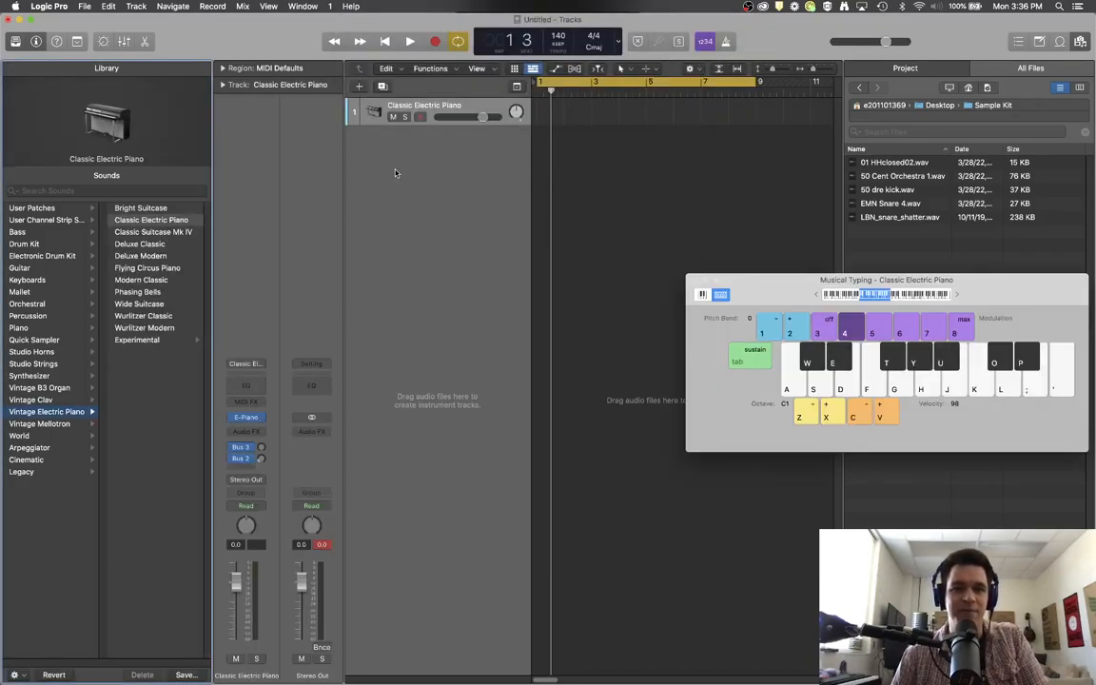
Look over the new-track options, the inspector's channel strips, and the electric piano track's region and track parameters
right_click(395, 168)
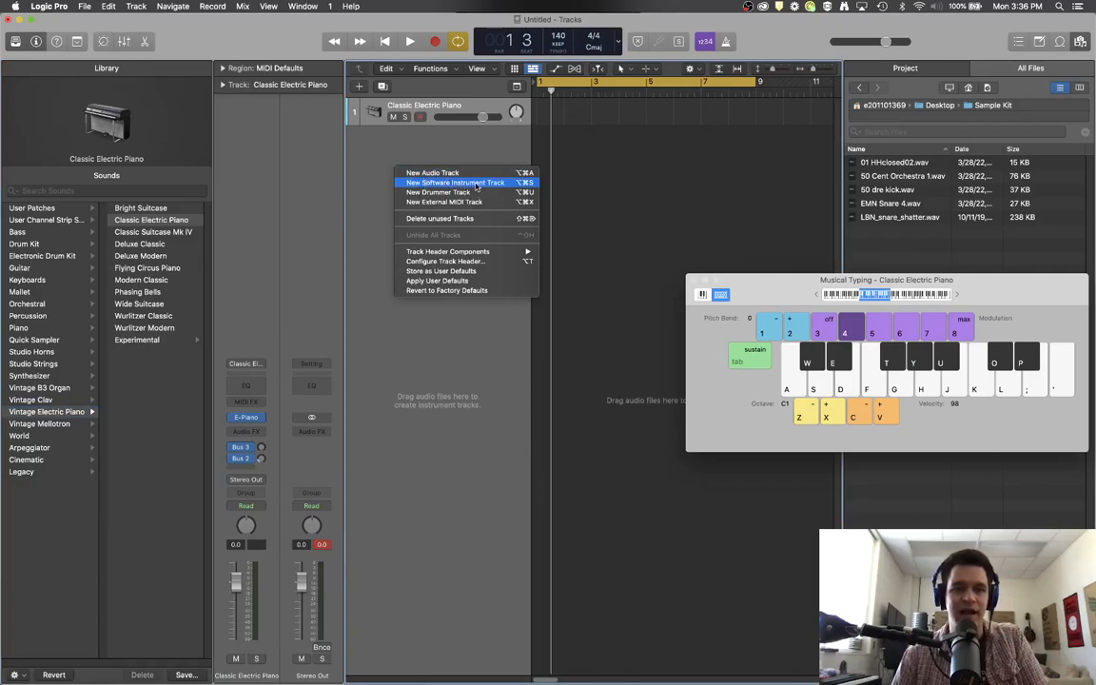
left_click(456, 147)
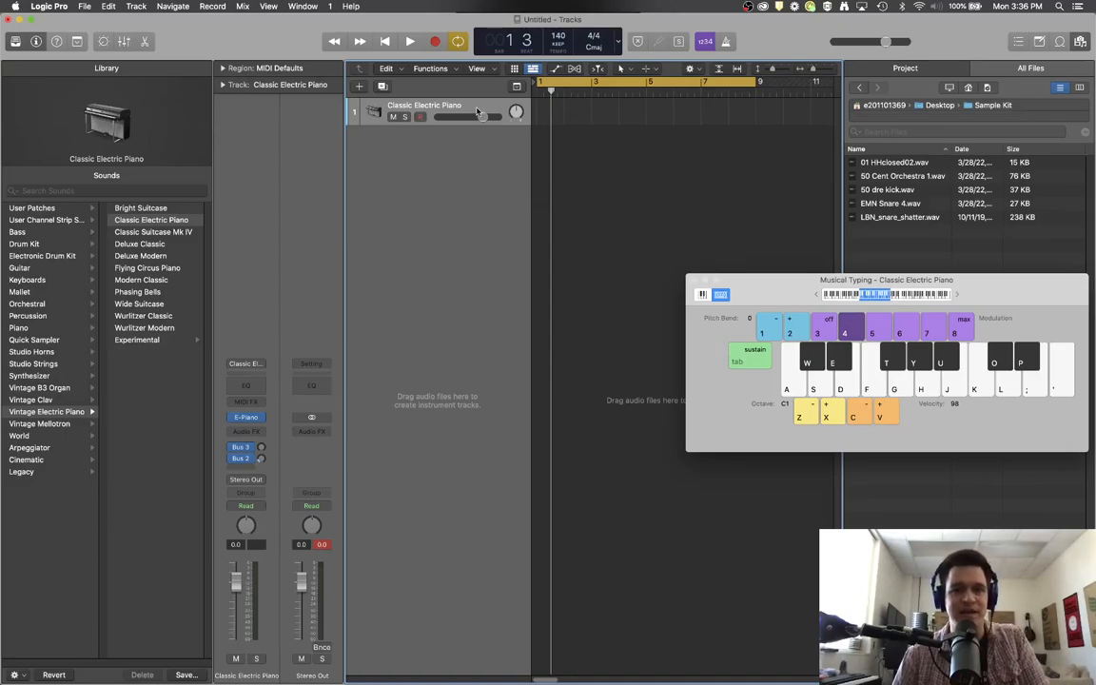
left_click(36, 42)
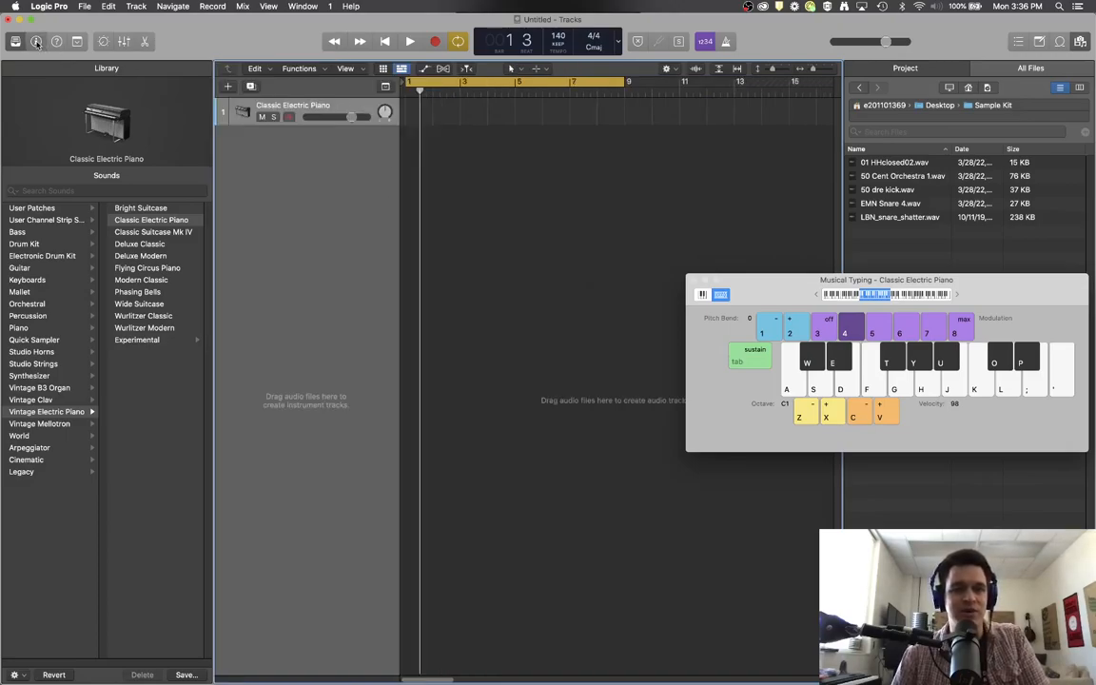
left_click(36, 42)
left_click(36, 42)
left_click(37, 42)
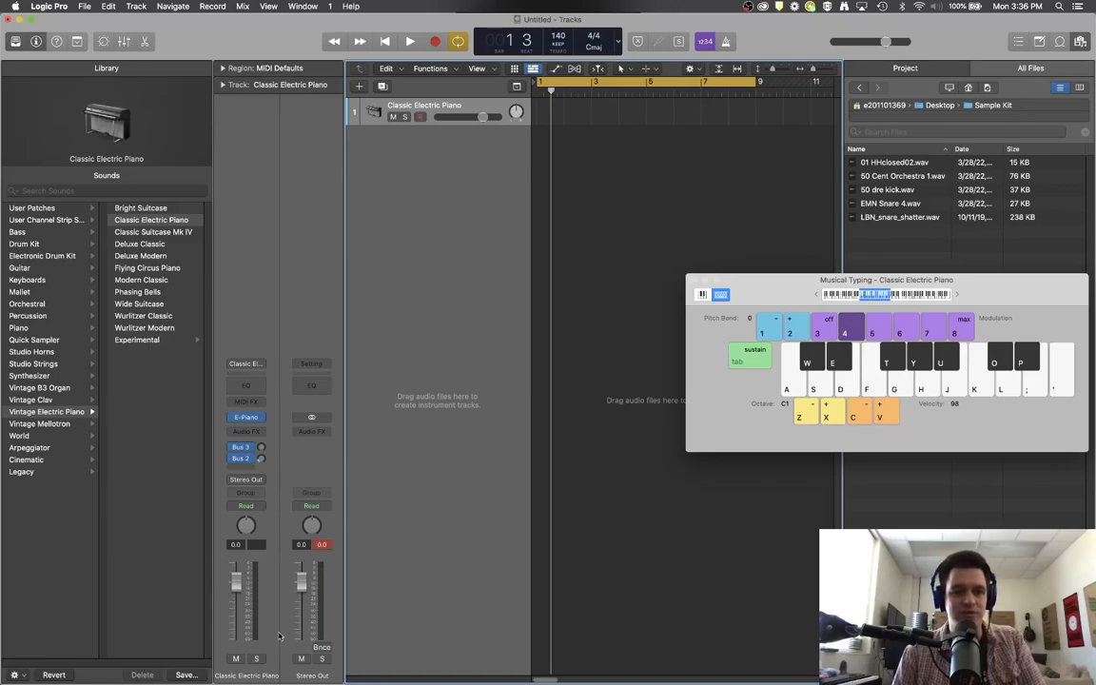
left_click(223, 85)
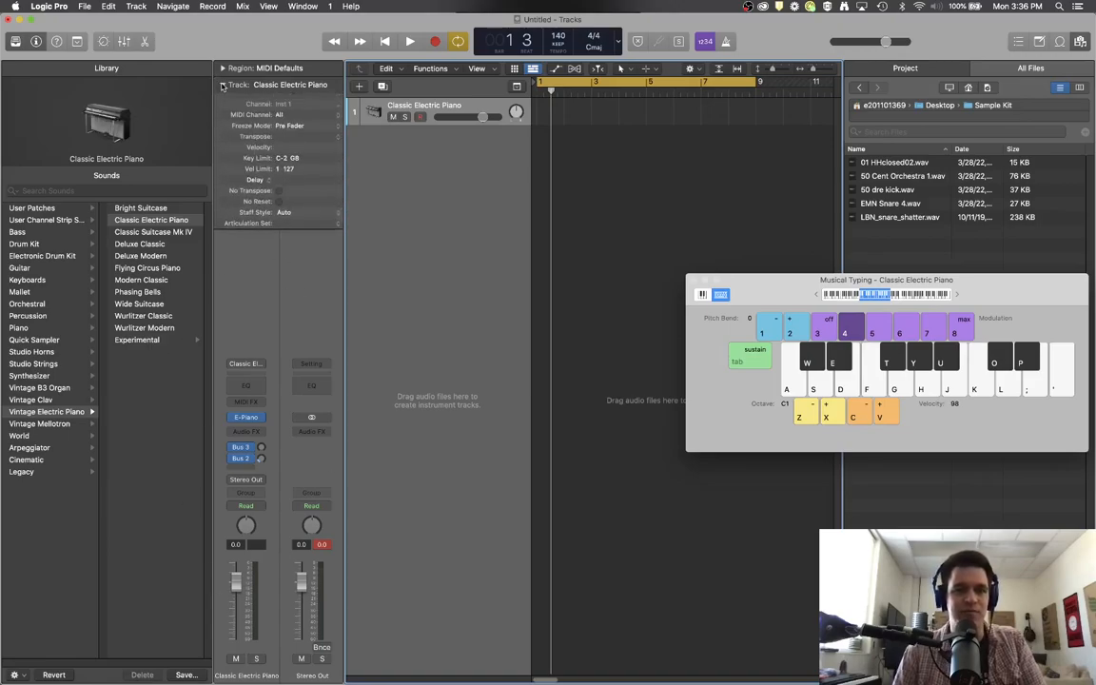
left_click(223, 68)
left_click(223, 69)
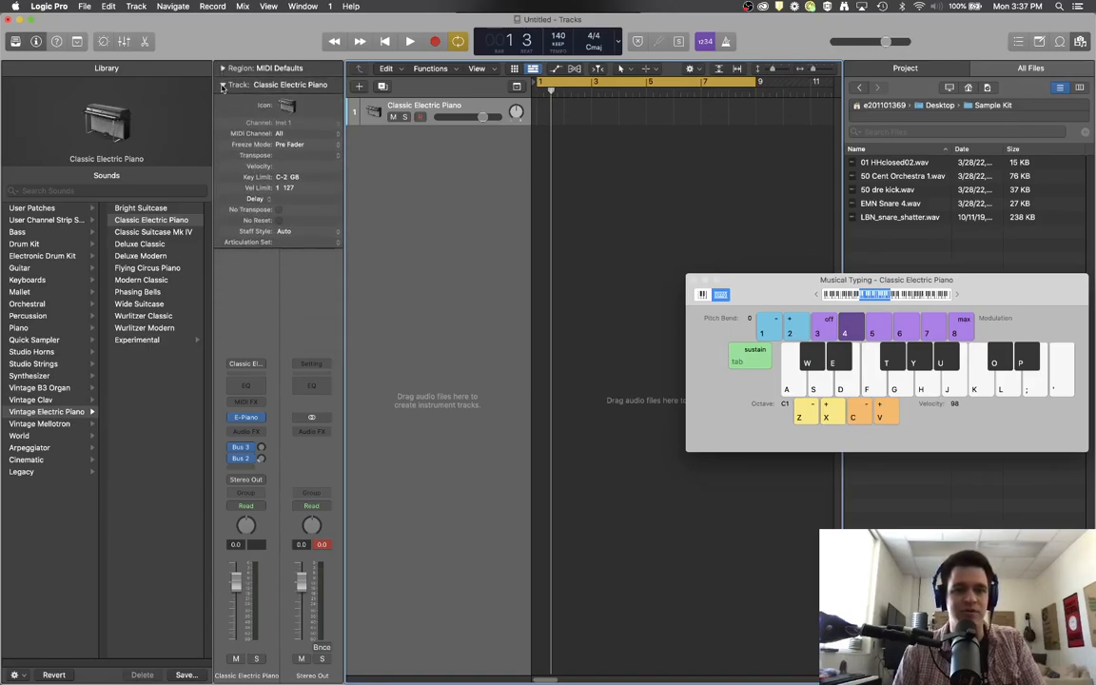
left_click(222, 85)
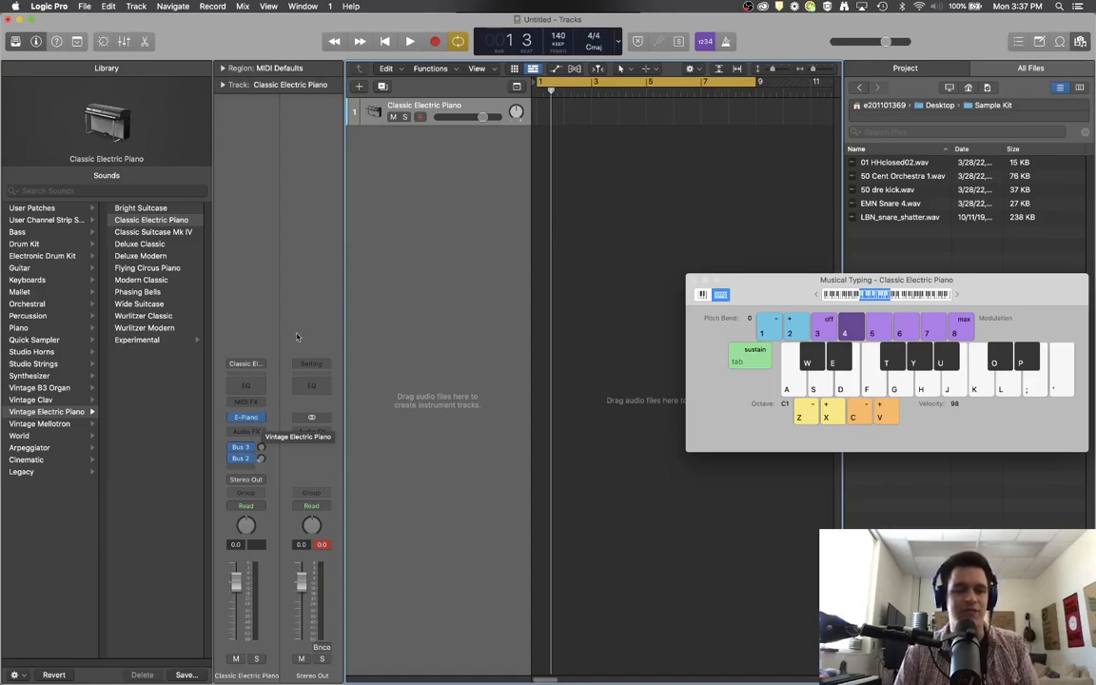
Replace the track's Vintage Electric Piano instrument with the stereo version of Sampler (Multi-Sample)
left_click(246, 418)
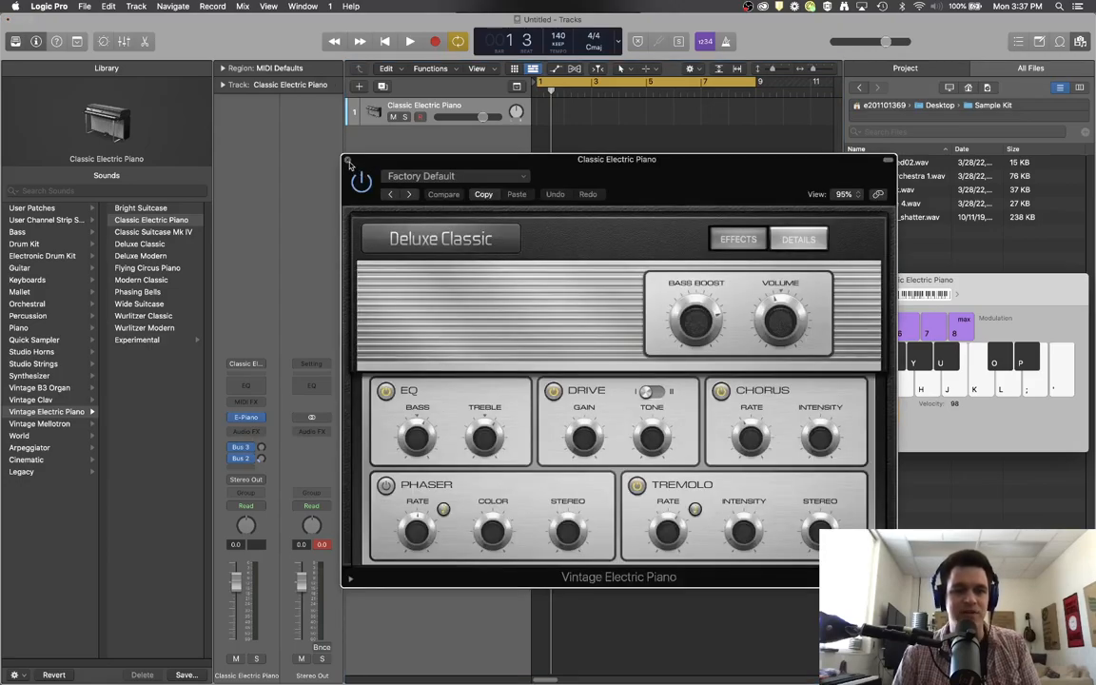
key("cmd+w")
left_click(258, 417)
mouse_move(268, 422)
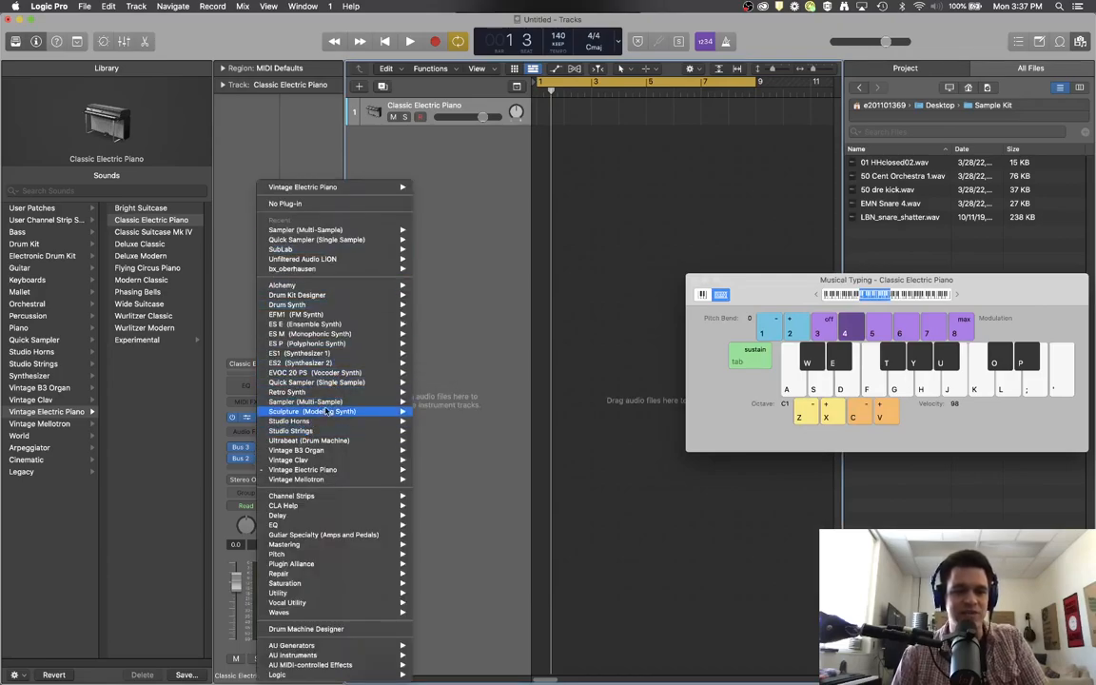
mouse_move(325, 411)
mouse_move(375, 403)
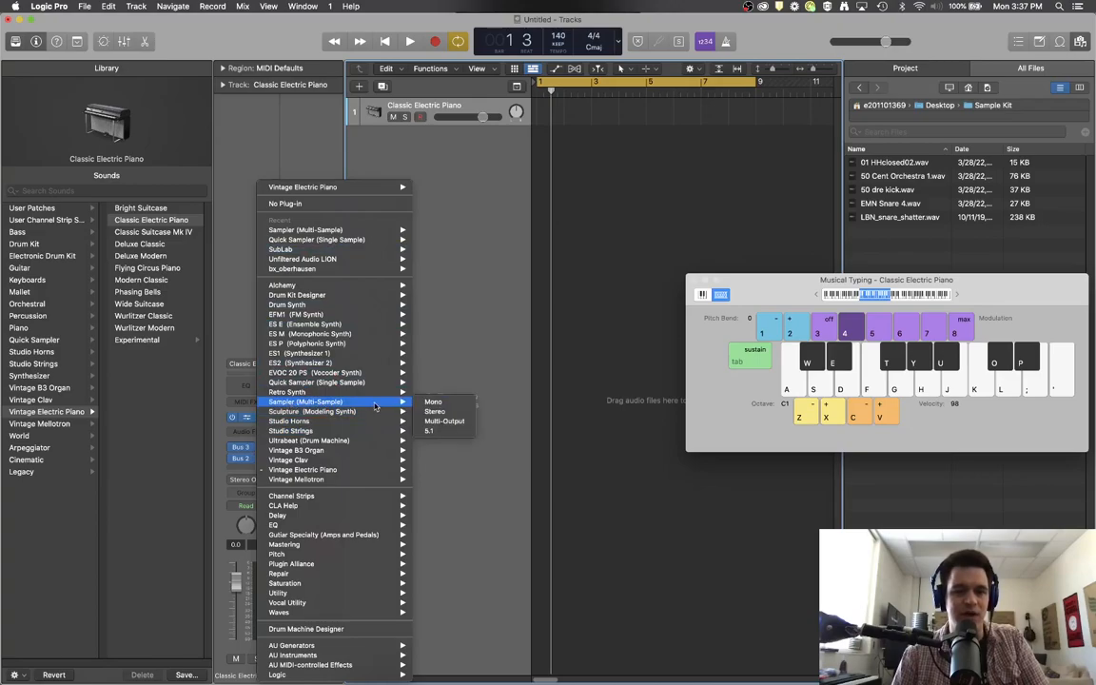
left_click(459, 412)
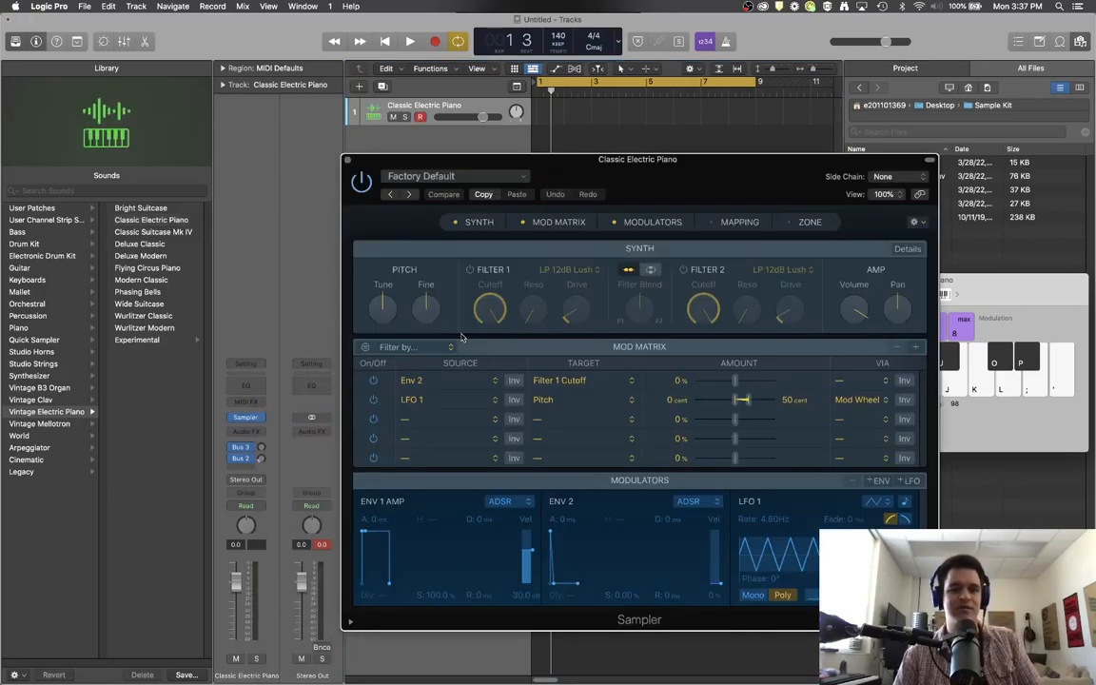
Arrange the Sampler and Musical Typing windows side by side, leaving the sample file list uncovered
left_click_drag(696, 176, 724, 150)
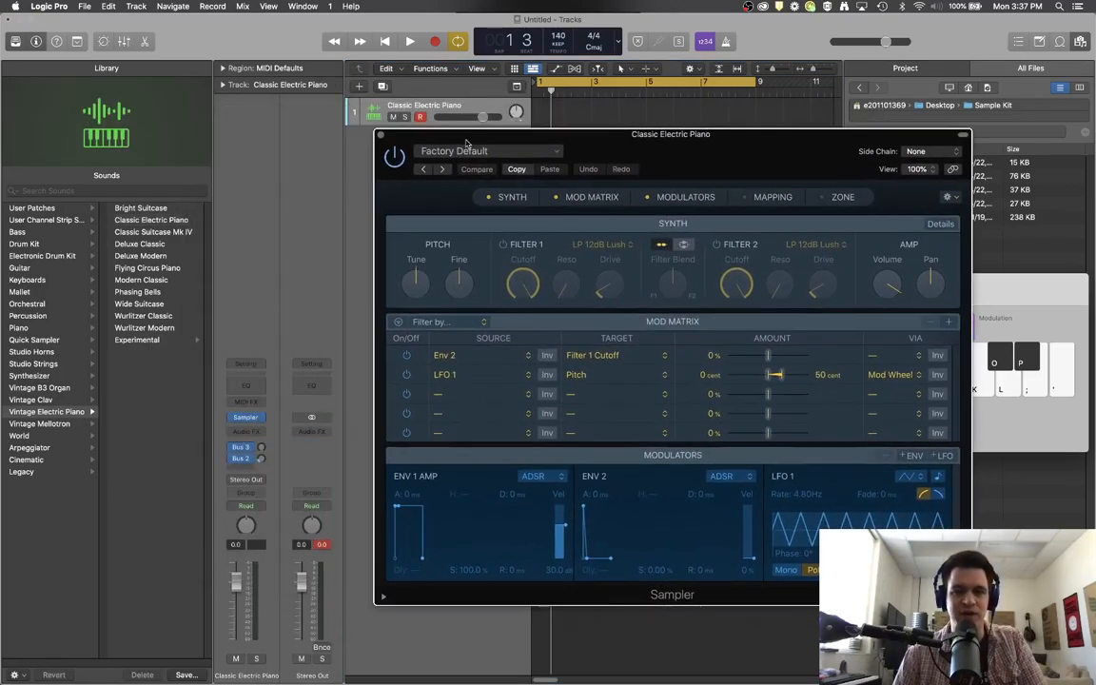
left_click(381, 134)
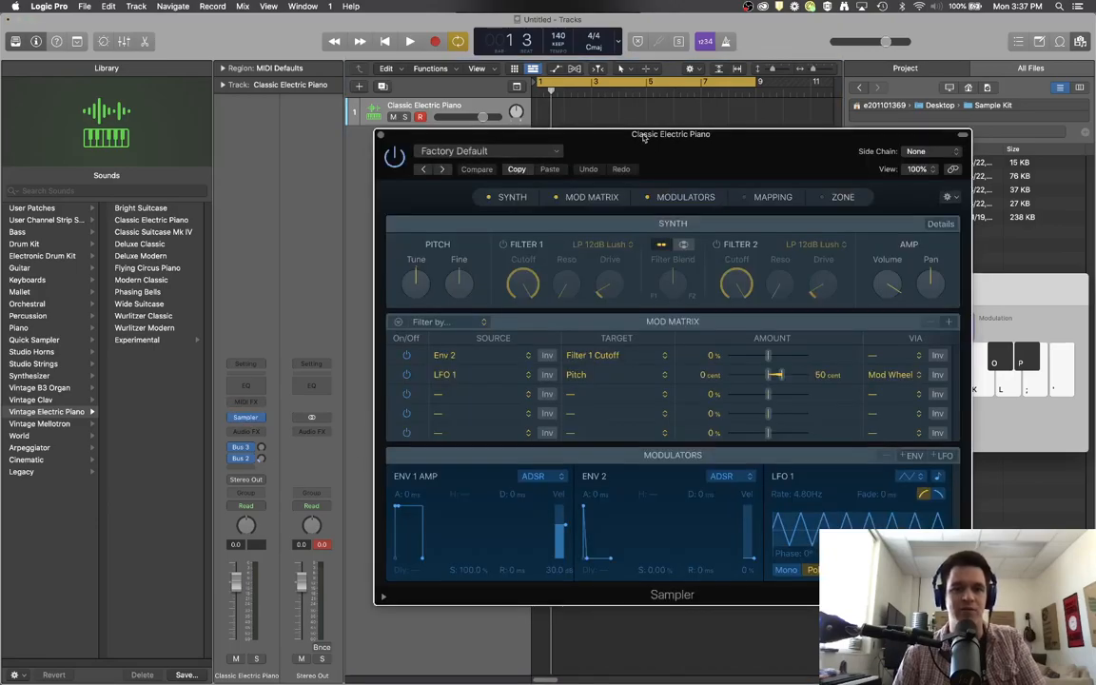
left_click_drag(681, 145, 331, 130)
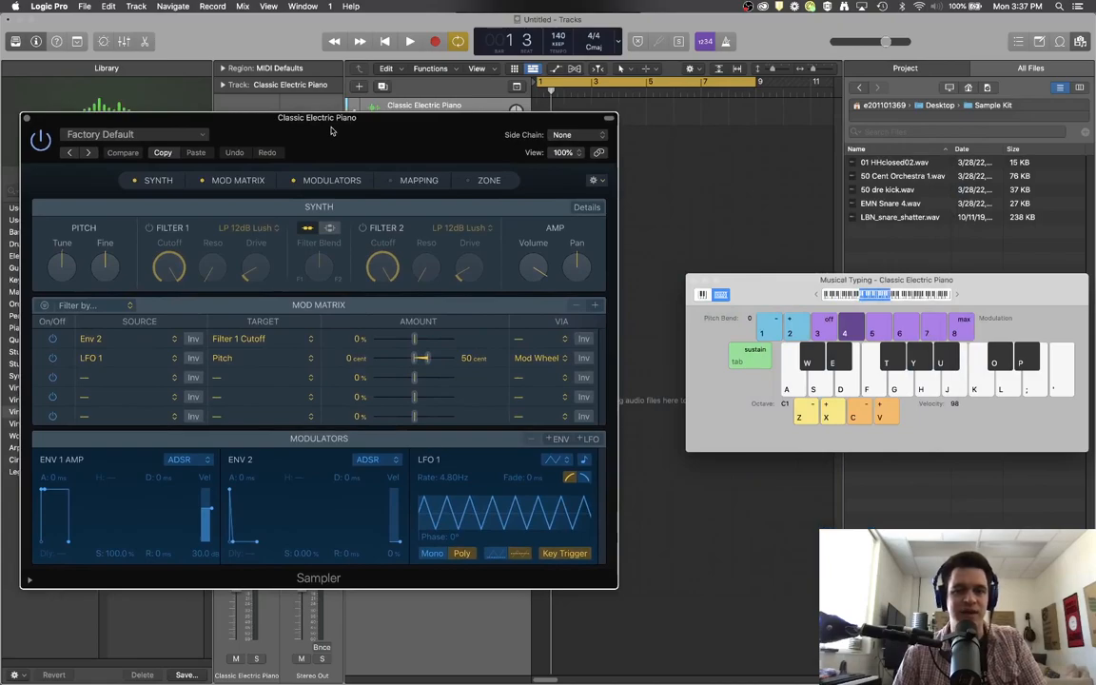
left_click_drag(754, 284, 733, 269)
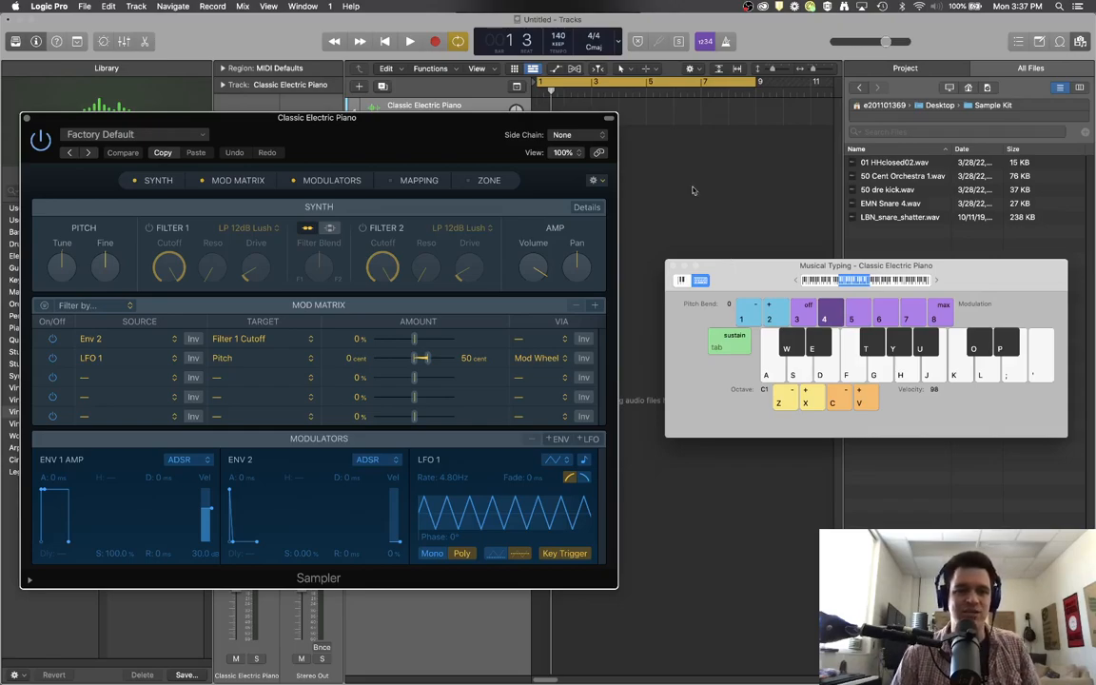
Show Sampler's Mapping and Zone sections, and keep the file browser with the Sample Kit folder open
left_click(416, 181)
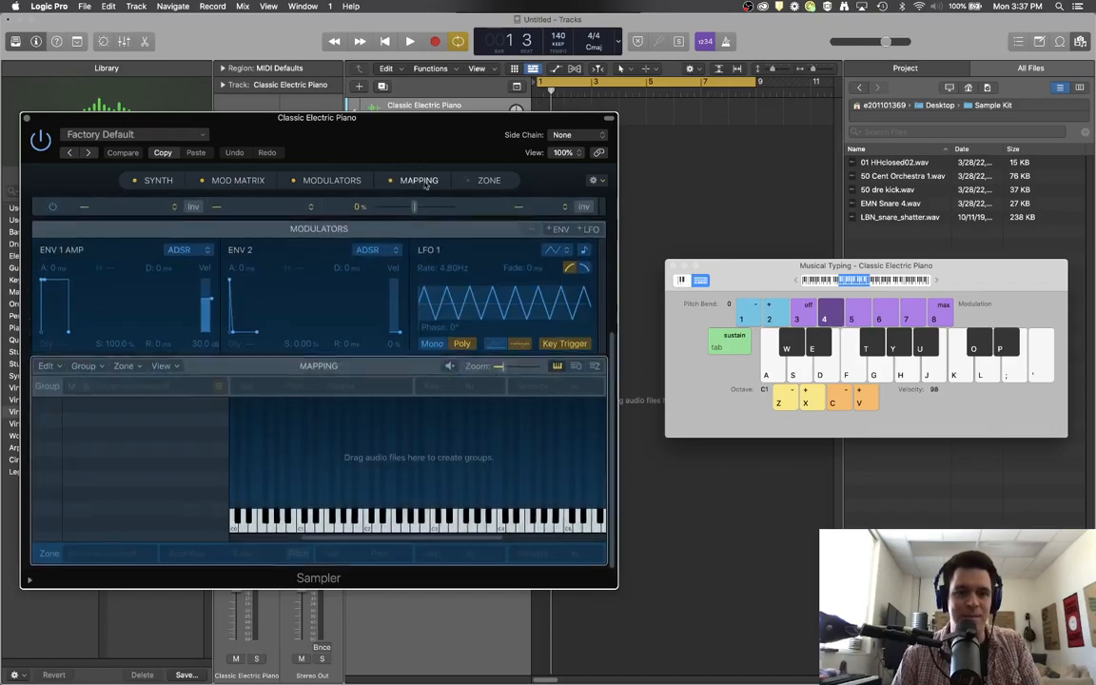
left_click(488, 181)
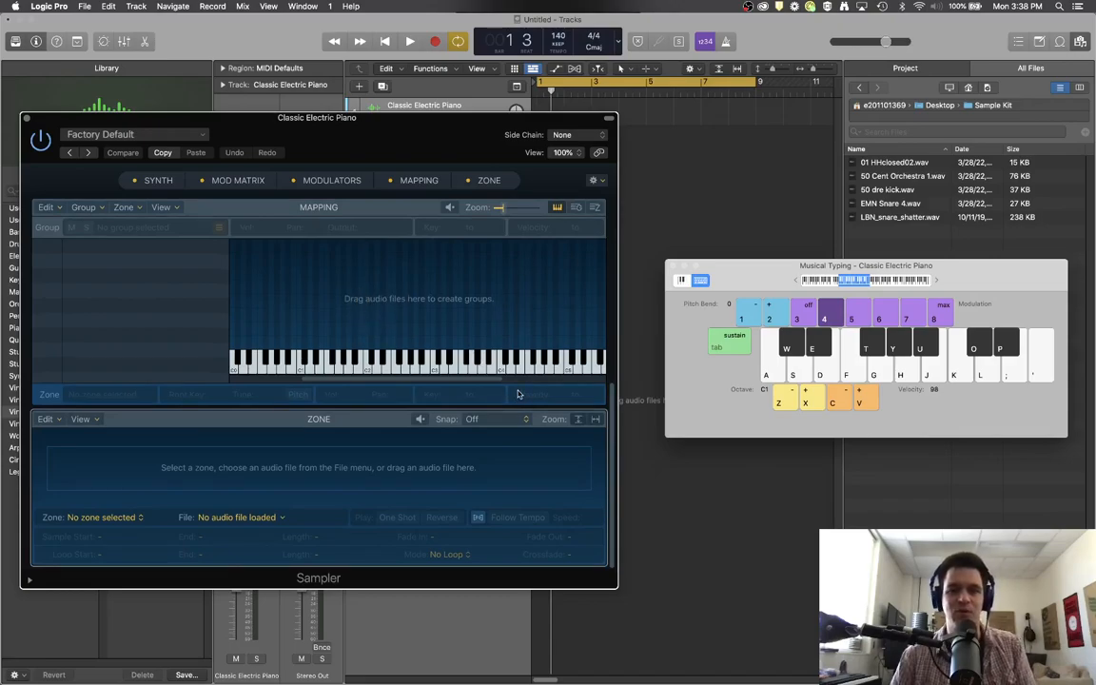
left_click(1081, 42)
left_click(1081, 42)
left_click(1081, 42)
left_click(1081, 42)
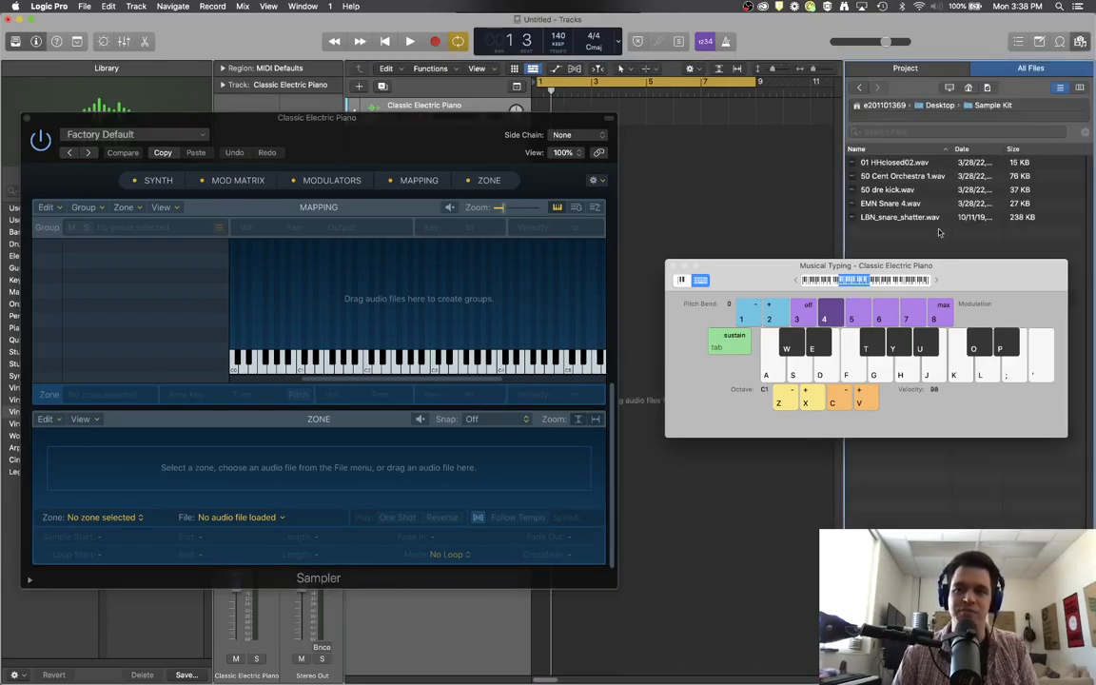
Preview 50 dre kick.wav and map it to the single key C1 in Sampler, playing that key to check it
left_click(885, 190)
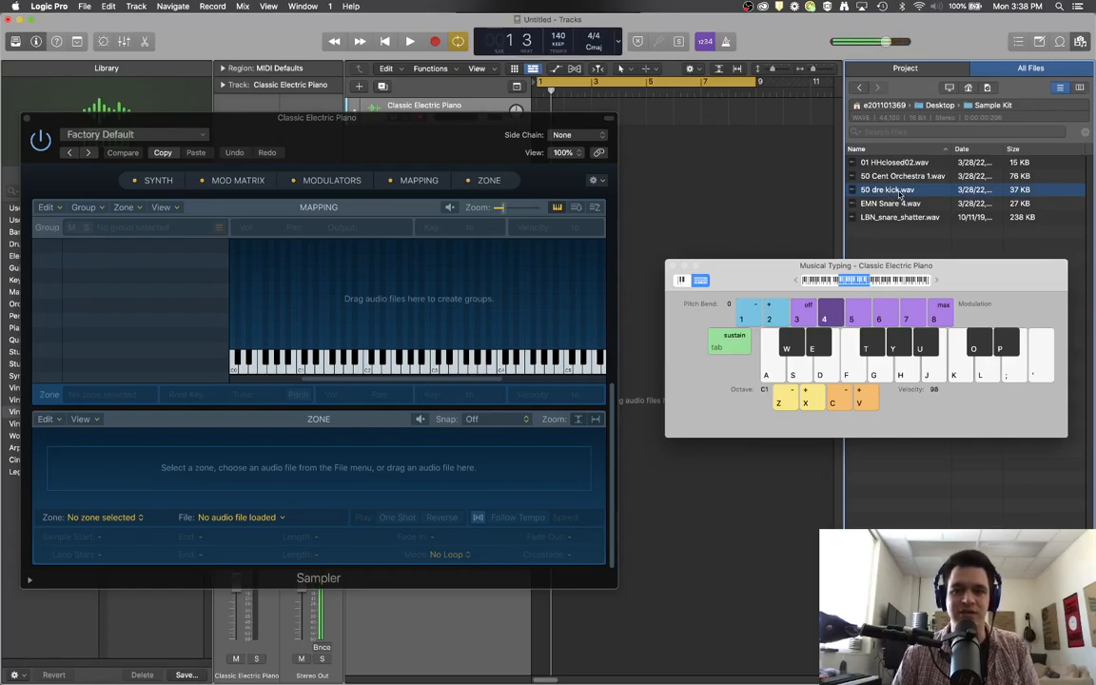
left_click_drag(886, 192, 298, 366)
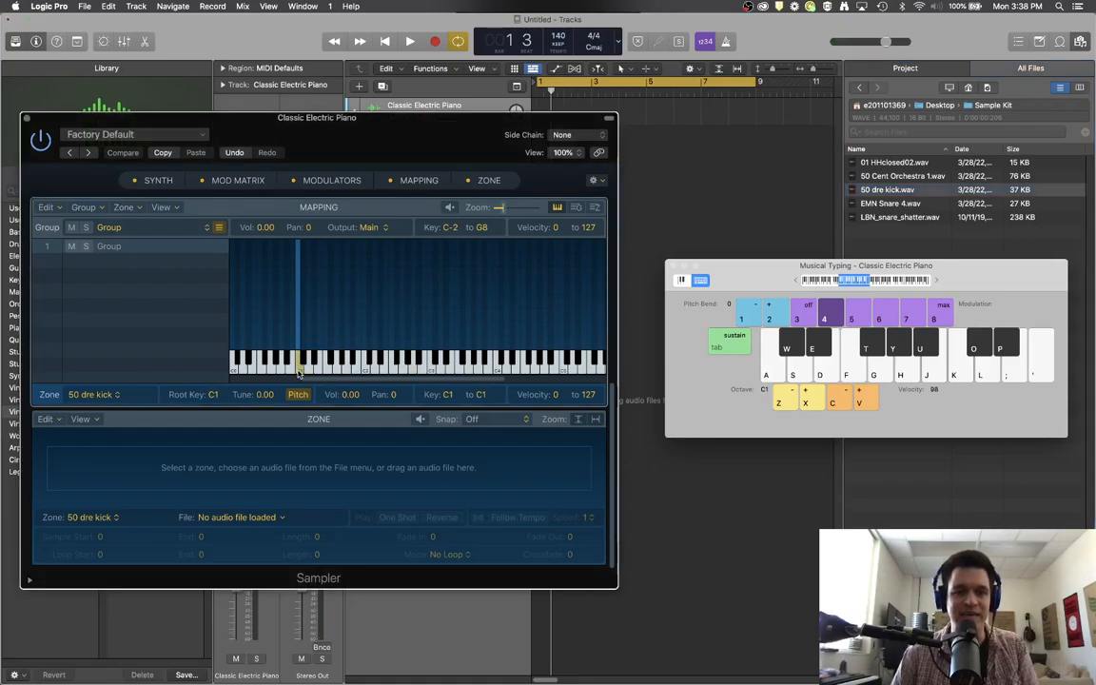
left_click(297, 371)
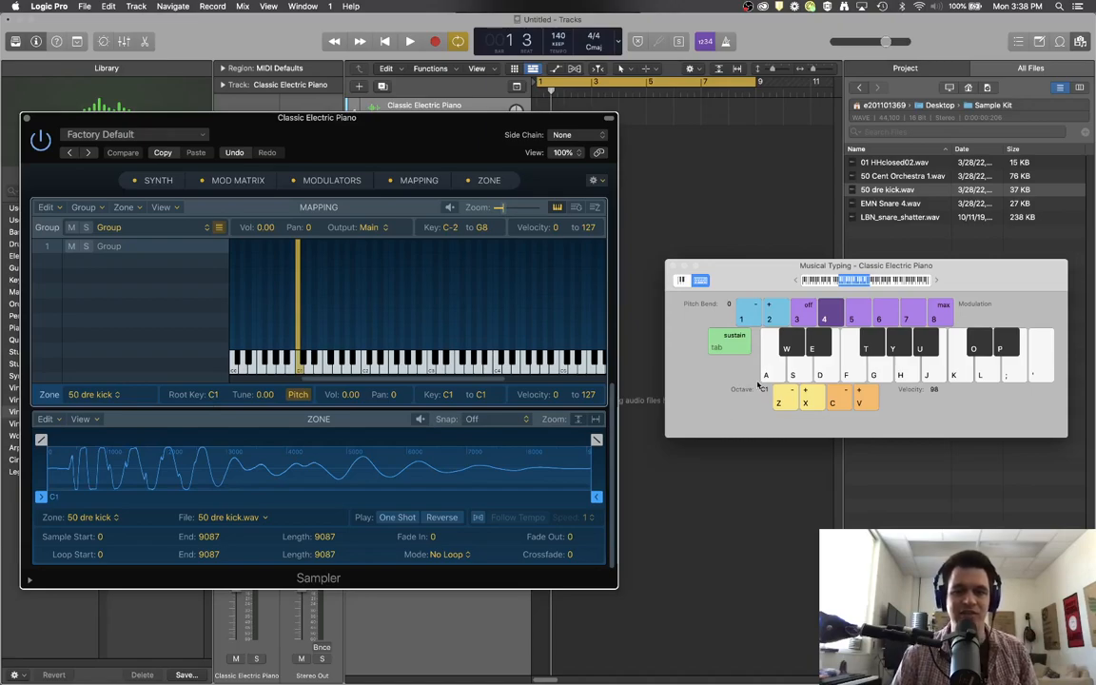
Reposition the Musical Typing keyboard clear of Sampler and audition the kick sample on C1 with it
left_click_drag(761, 279, 738, 232)
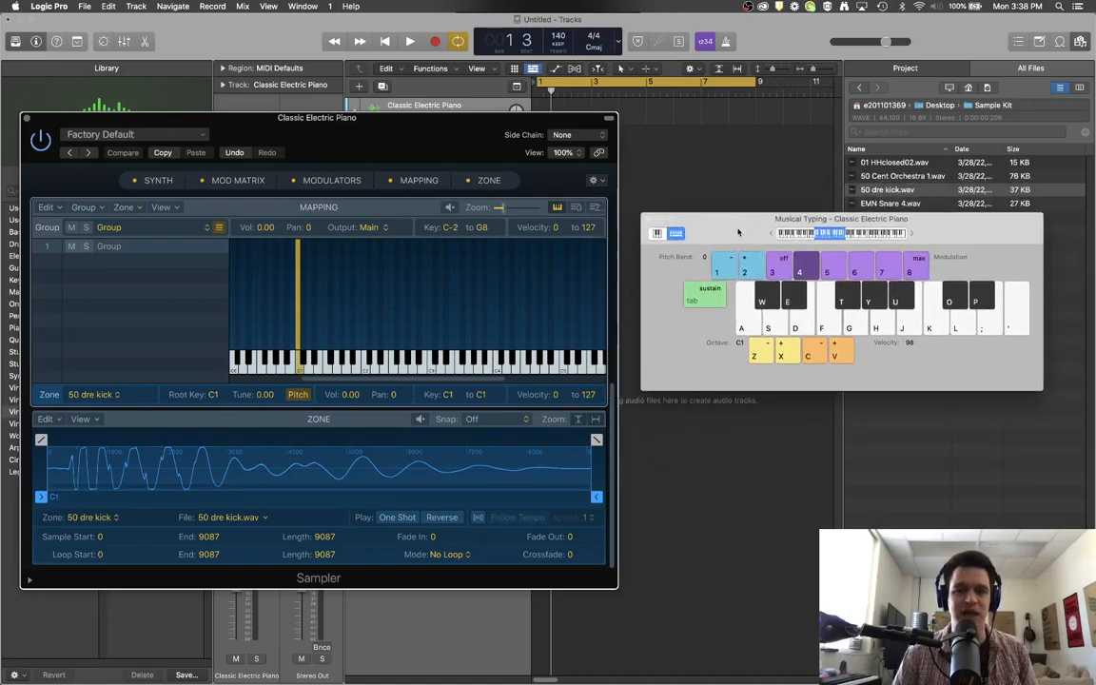
left_click(746, 324)
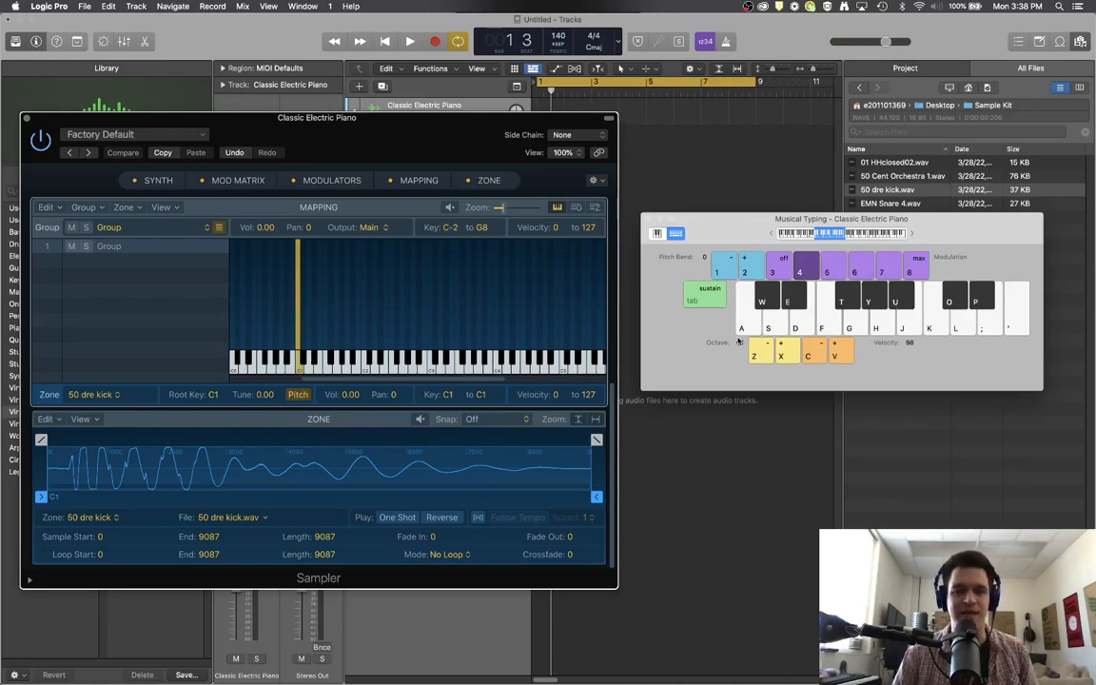
key("a")
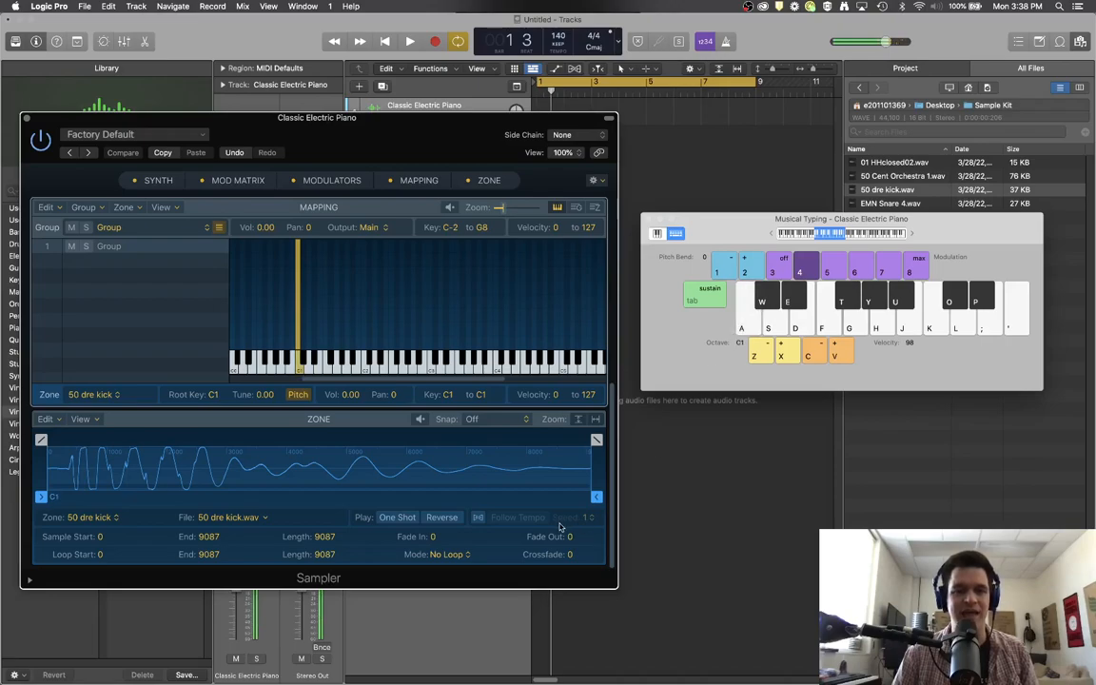
key("a")
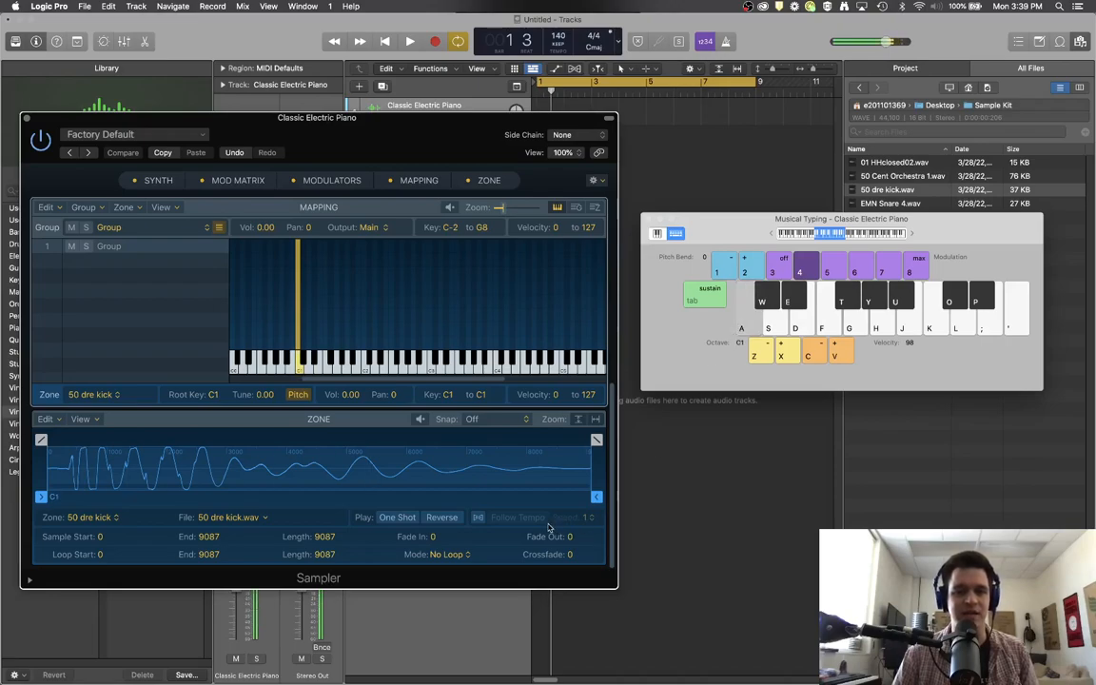
Enable One Shot playback for the 50 dre kick zone, lower its volume to -7.00, and audition it
left_click(396, 517)
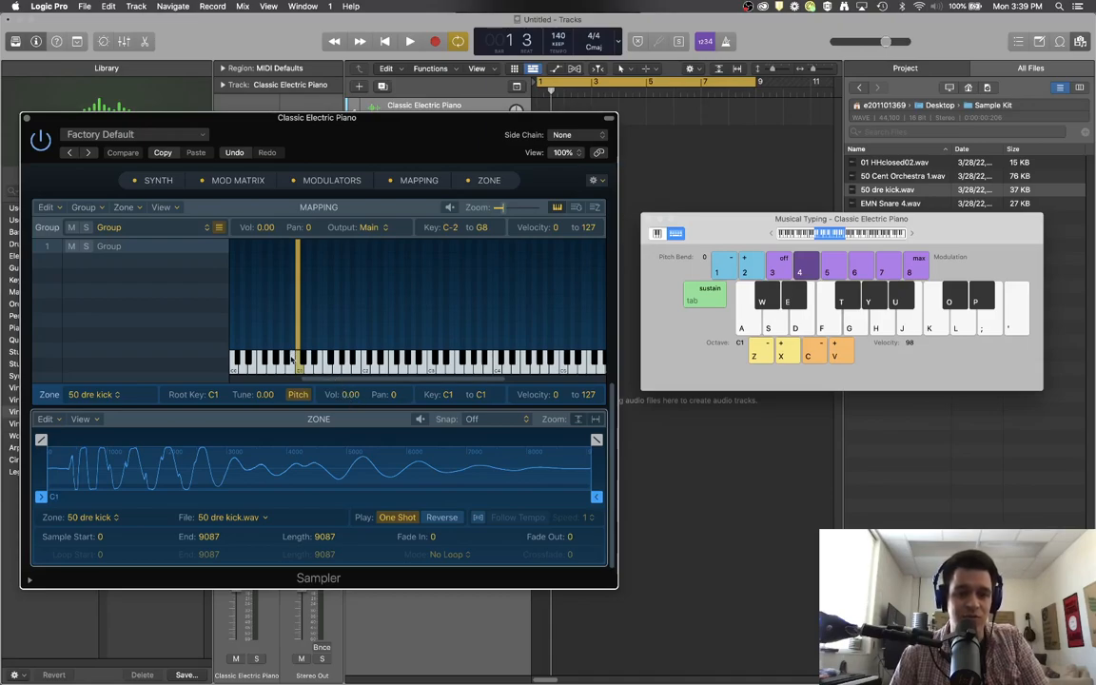
left_click_drag(350, 394, 347, 413)
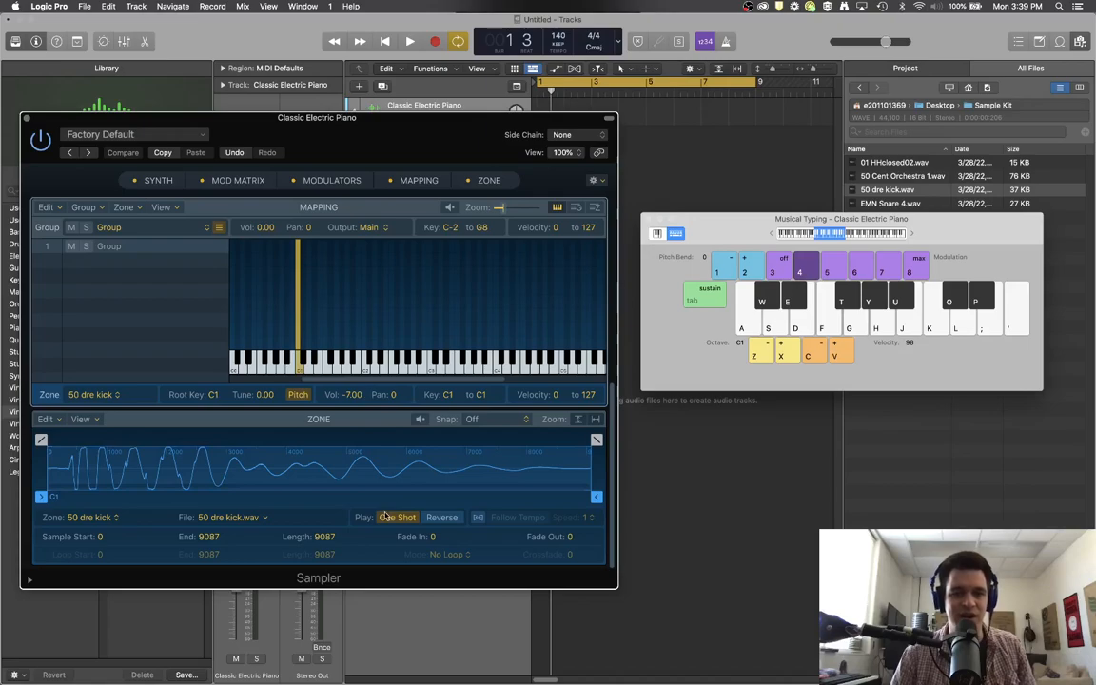
key("a")
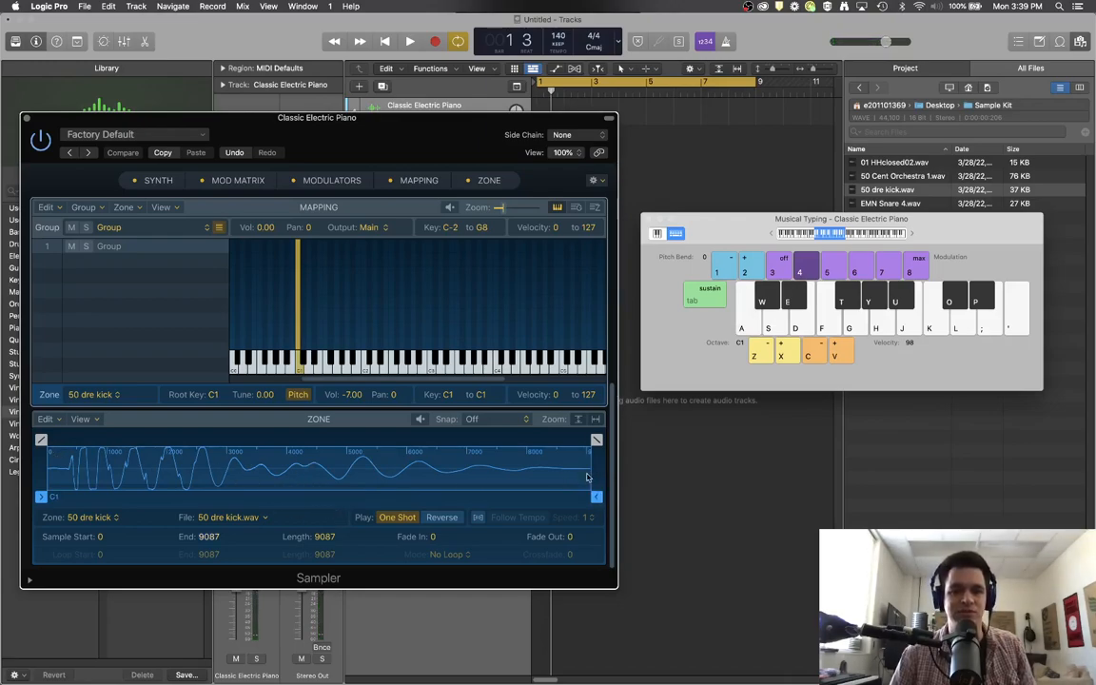
Trim the silence before the kick by setting the zone's sample start to 318, keeping the end at 9087
mouse_move(595, 497)
left_mouse_down()
mouse_move(324, 496)
mouse_move(609, 447)
left_mouse_up()
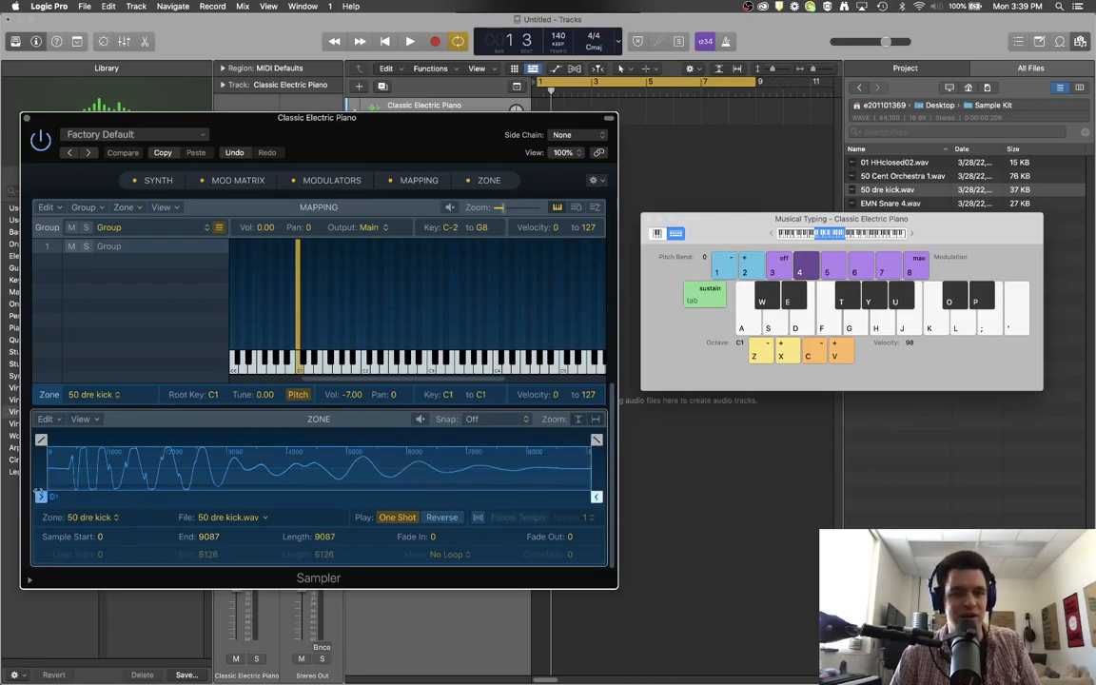
mouse_move(42, 497)
left_mouse_down()
mouse_move(72, 498)
mouse_move(42, 499)
left_mouse_up()
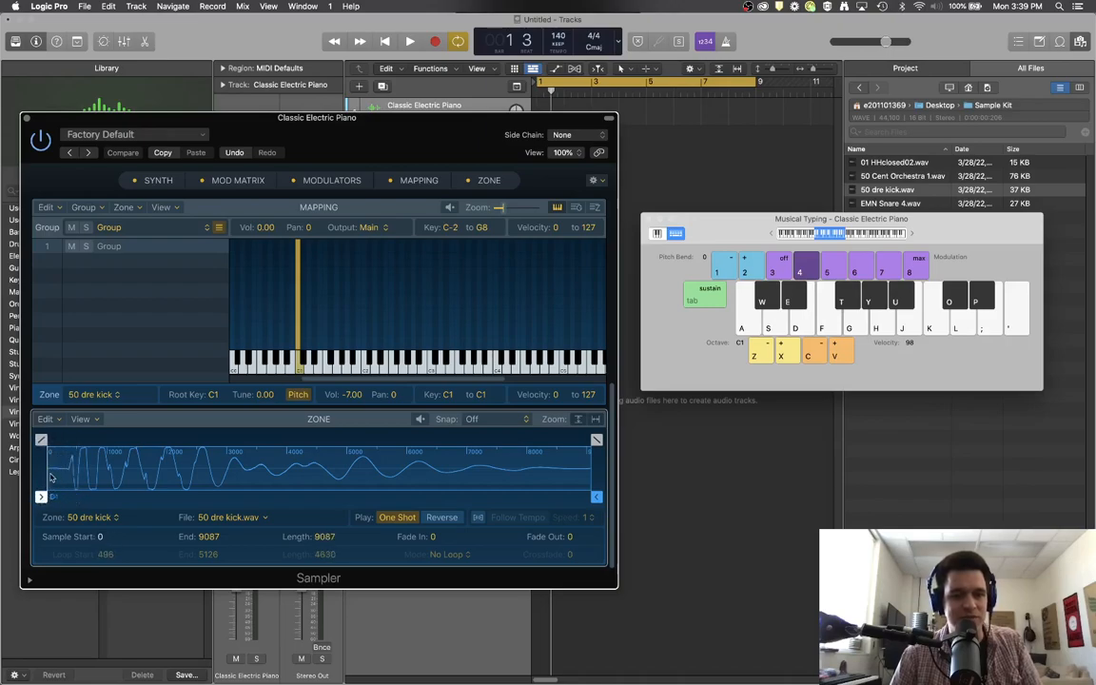
left_click_drag(47, 496, 68, 495)
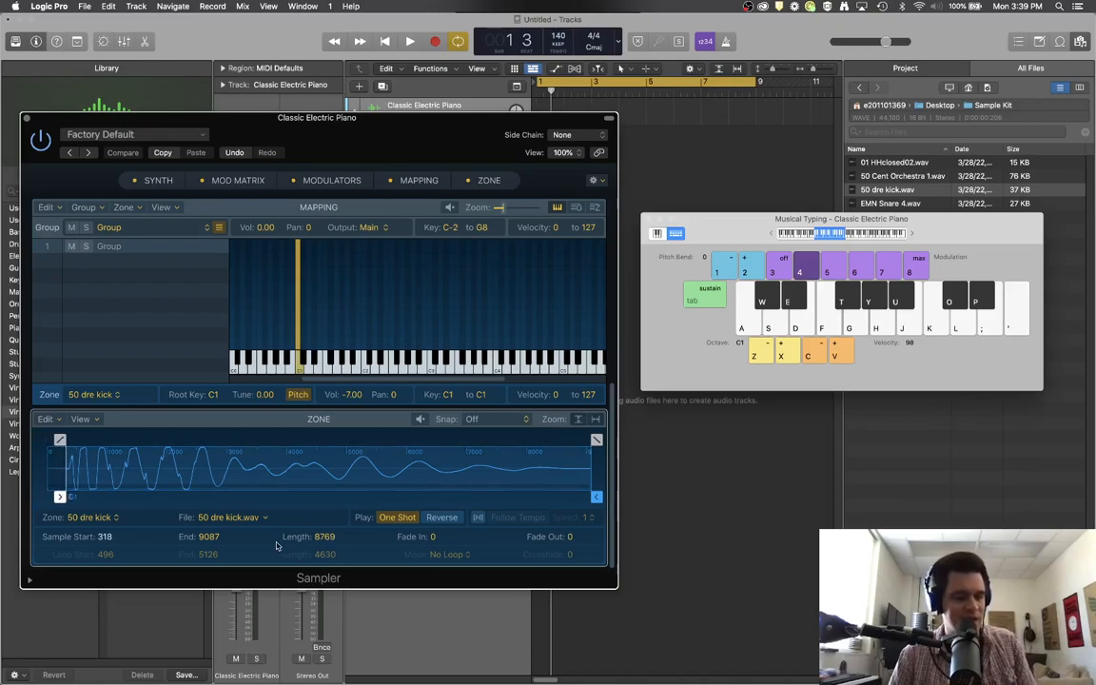
Audition the trimmed kick on C1, including with Reverse playback enabled for its zone
key("a")
key("a")
key("a")
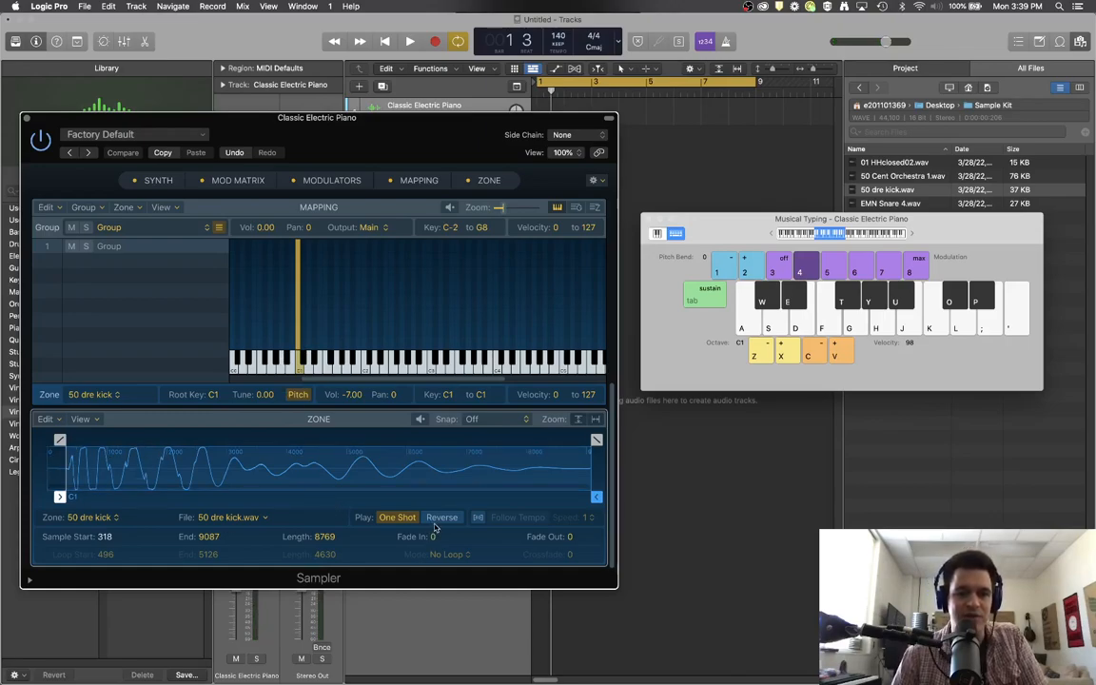
key("a")
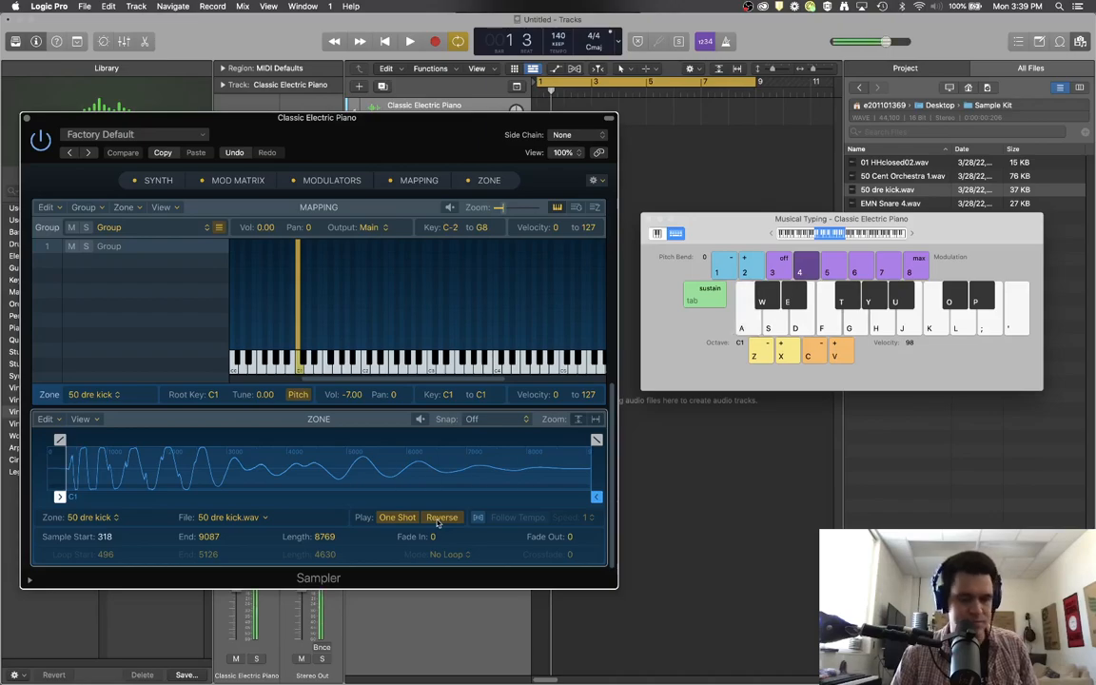
Turn off Reverse playback for the 50 dre kick zone and move Musical Typing clear of the sample file list
left_click(439, 521)
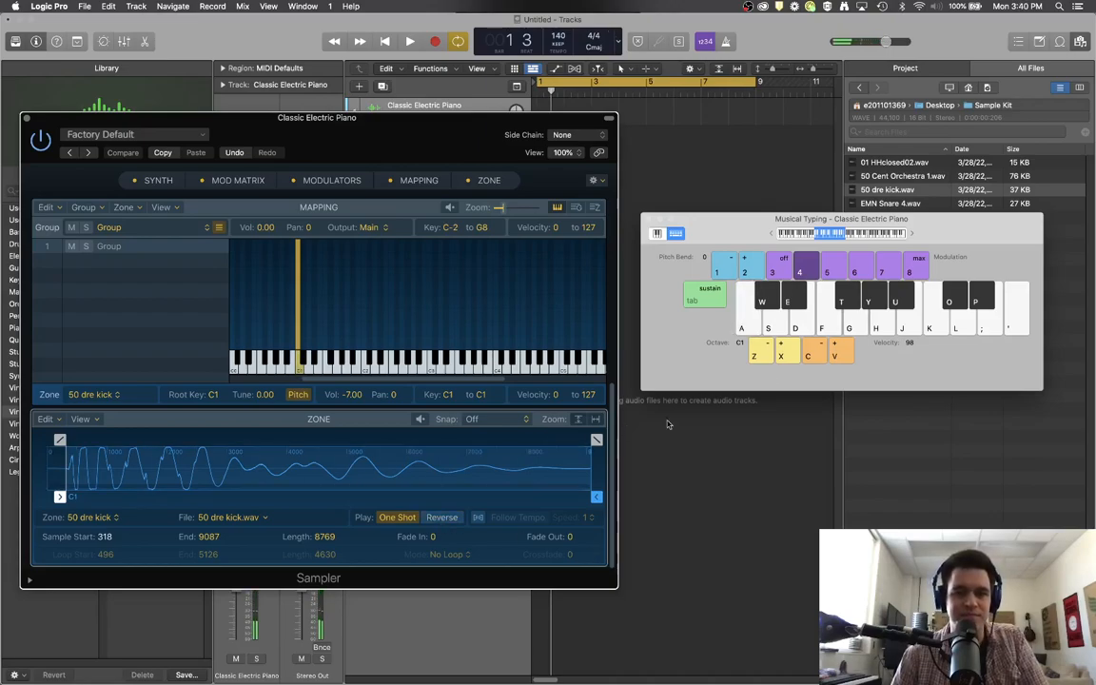
left_click_drag(950, 224, 972, 266)
Map EMN Snare 4.wav to E1 and 01 HHclosed02.wav to F#1, and audition both samples
left_click_drag(886, 206, 320, 374)
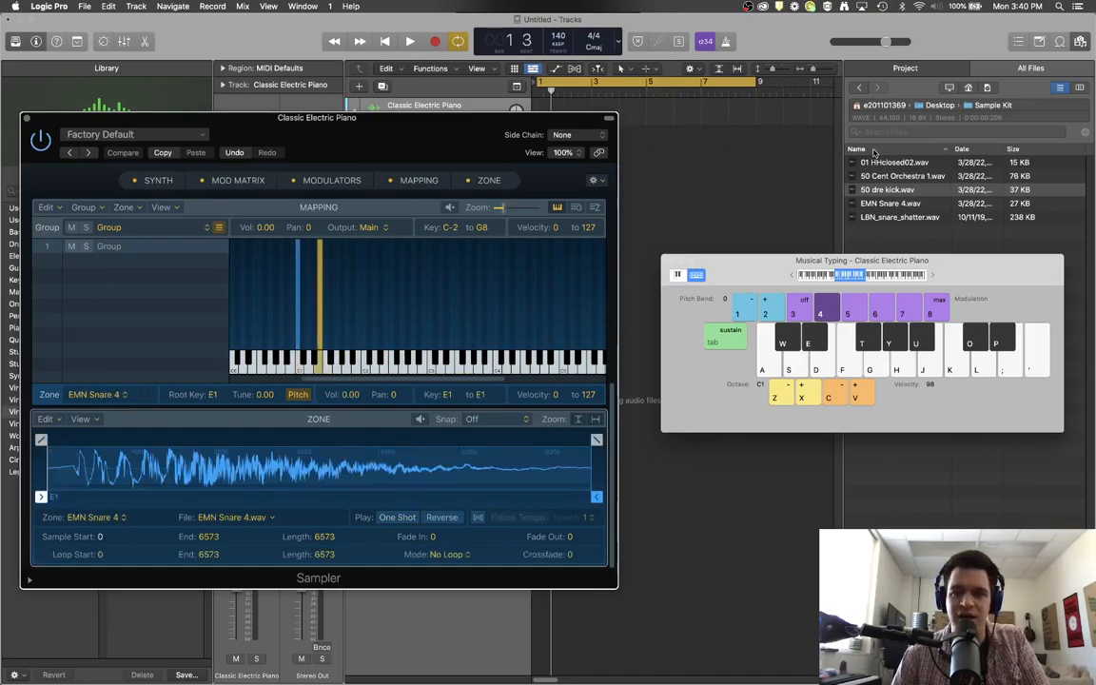
left_click_drag(887, 189, 330, 364)
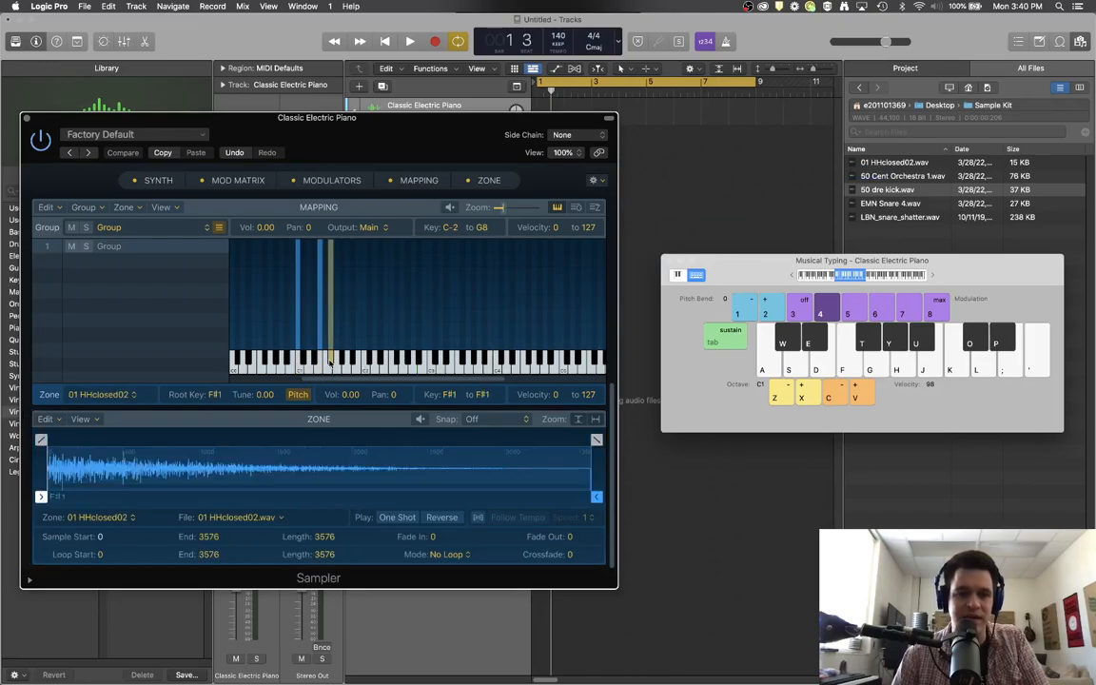
left_click(863, 343)
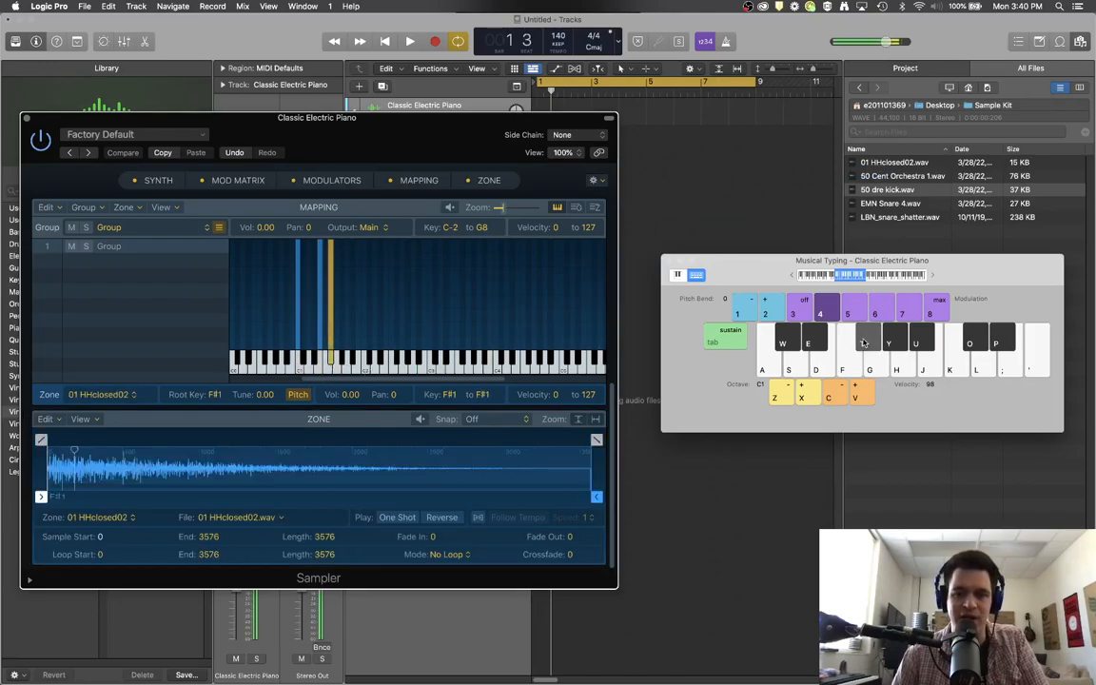
left_click(820, 370)
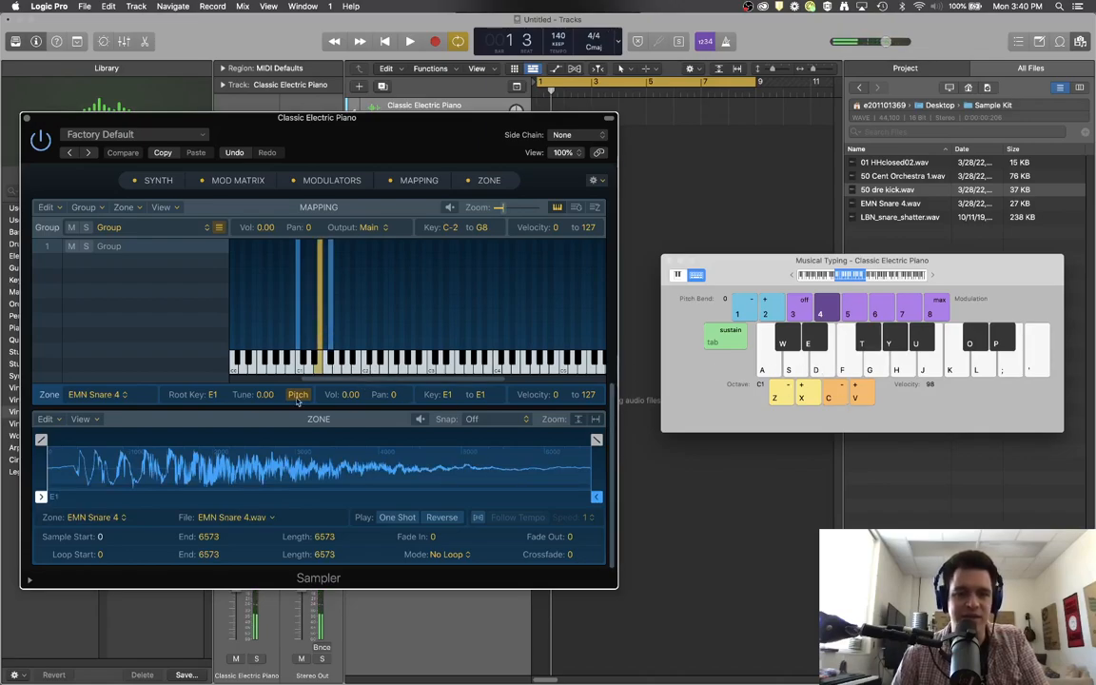
Set the snare zone to volume -7.00 and pan -57, and the hi-hat zone to volume -7.00 and pan 55
left_click_drag(351, 394, 387, 466)
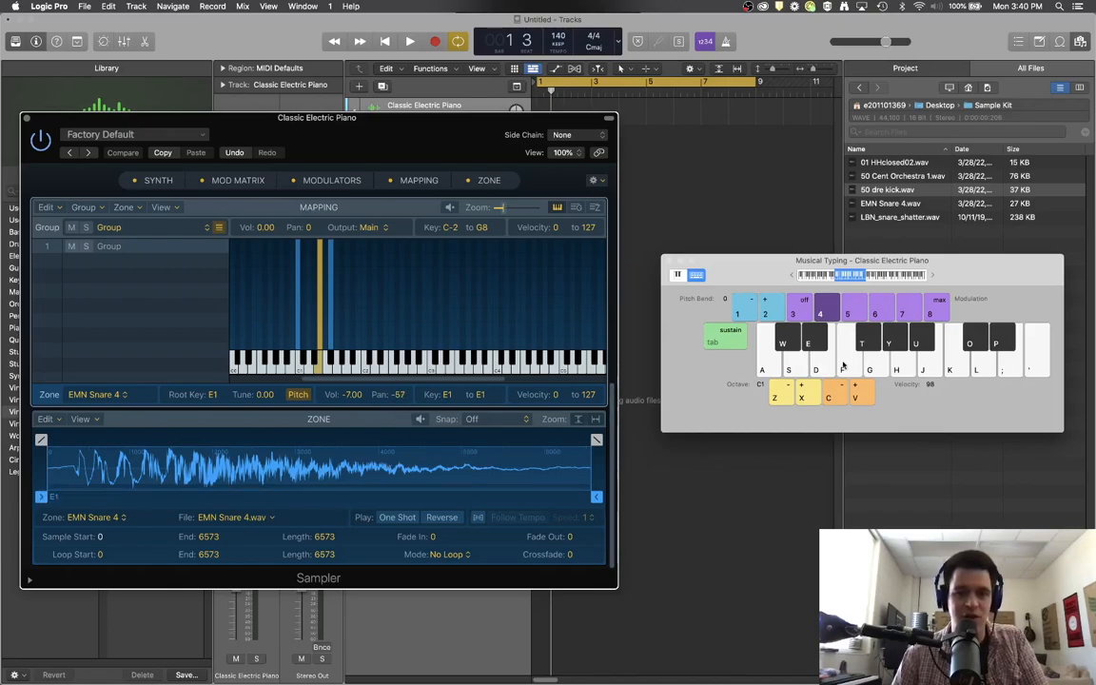
key("t")
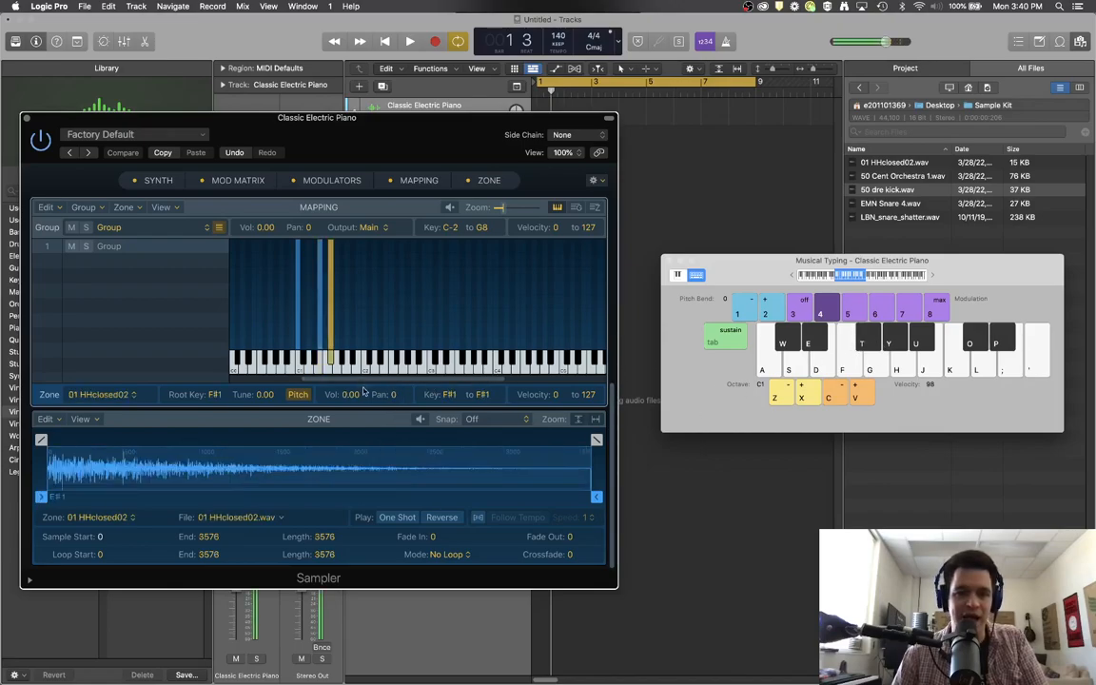
left_click_drag(397, 396, 399, 313)
left_click_drag(351, 393, 351, 416)
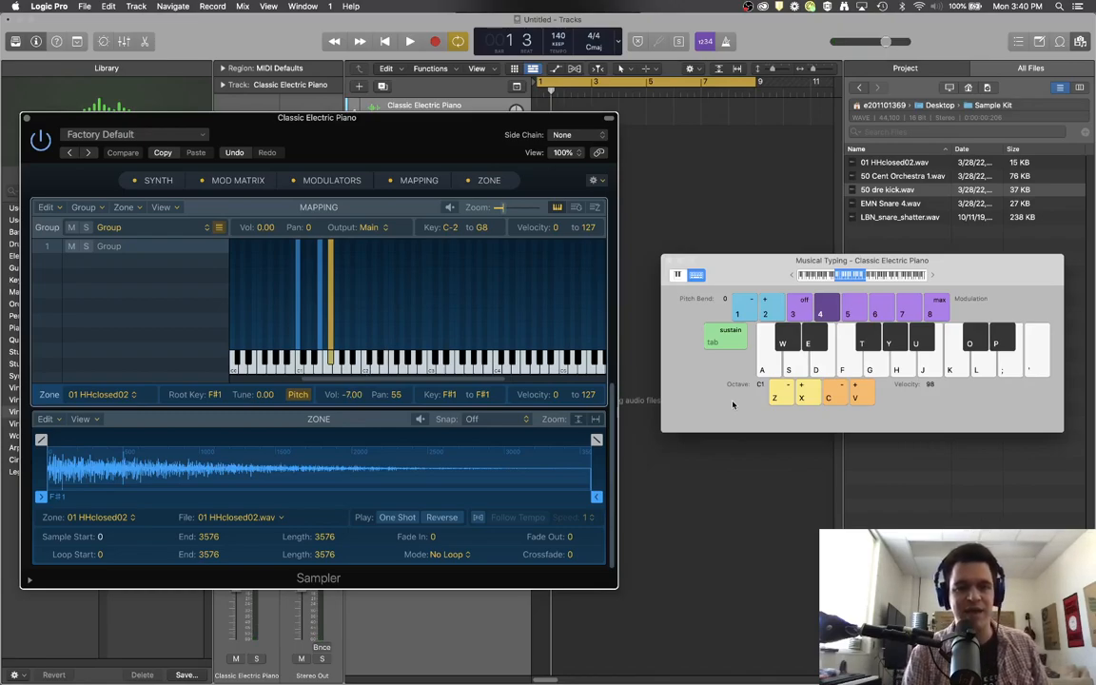
Play a drum pattern with the mapped kick, snare and hi-hat to audition the kit
key("a")
key("t")
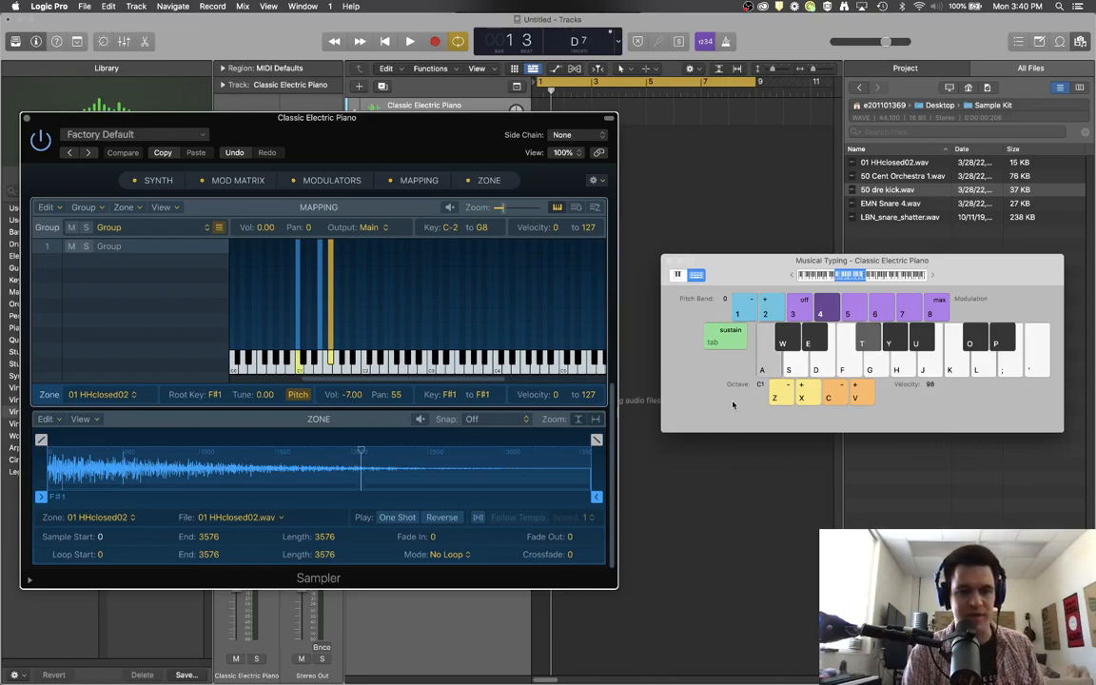
key("t")
key("d")
key("t")
key("a")
key("a")
key("t")
key("d")
key("t")
key("a")
key("t")
key("d")
key("a")
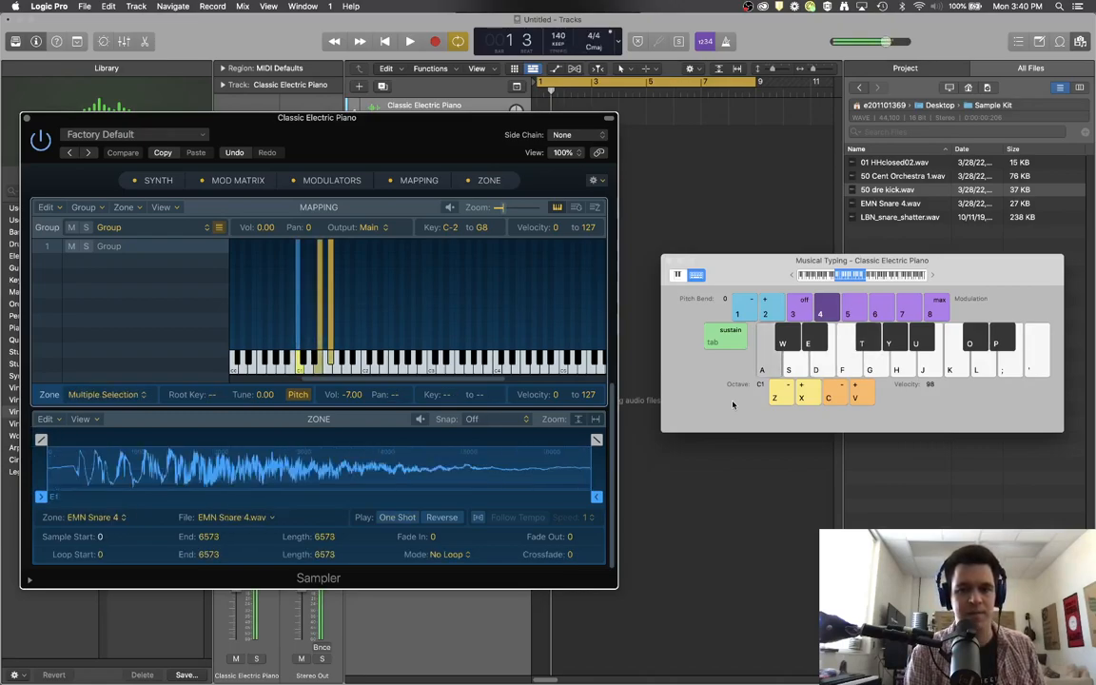
key("d")
key("t")
key("a")
key("t")
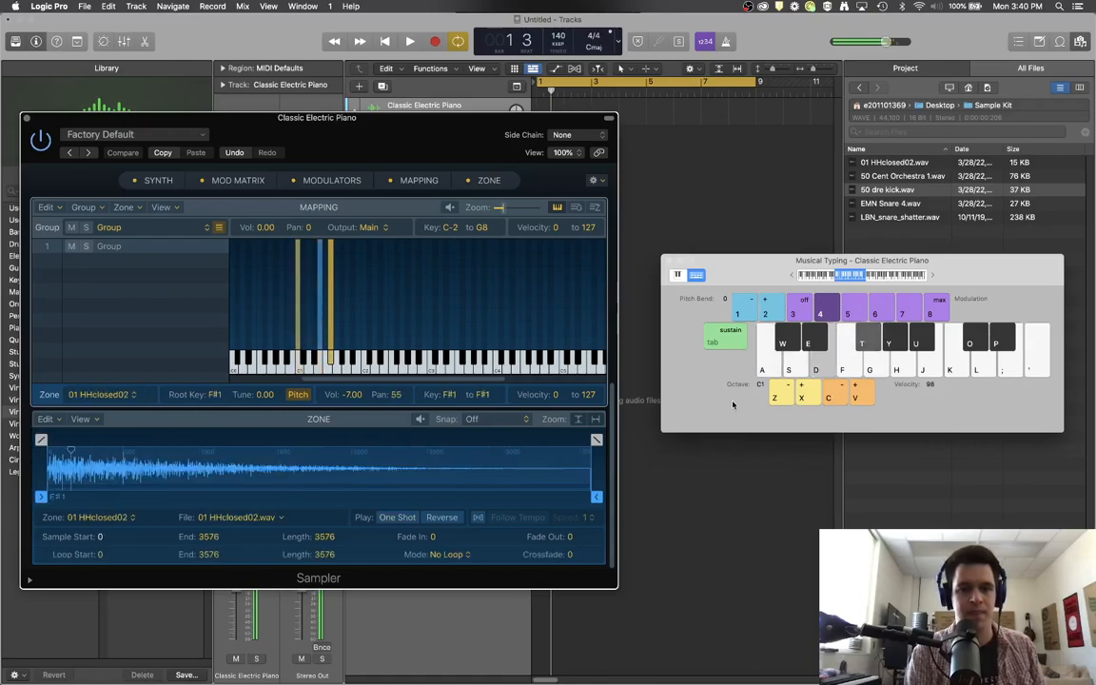
key("d")
key("t")
key("t")
key("a")
key("t")
key("t")
key("d")
key("t")
key("t")
key("d")
key("t")
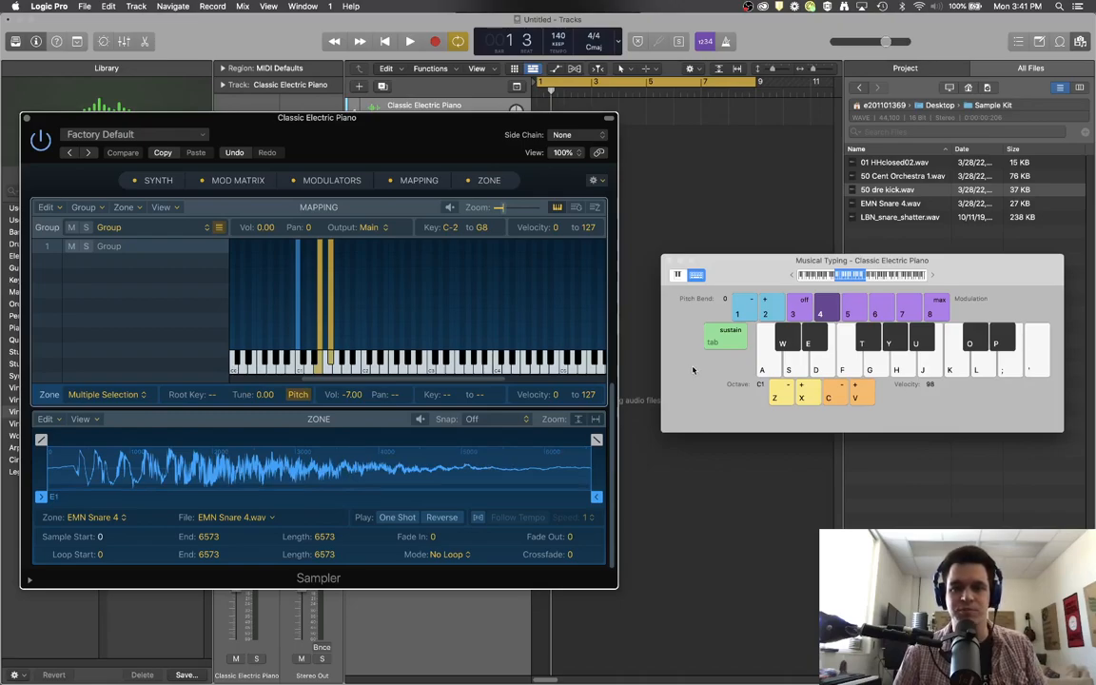
Raise Musical Typing to octave C3 and map 50 Cent Orchestra 1.wav to G3
scroll(342, 381, "right", 4)
scroll(371, 385, "right", 3)
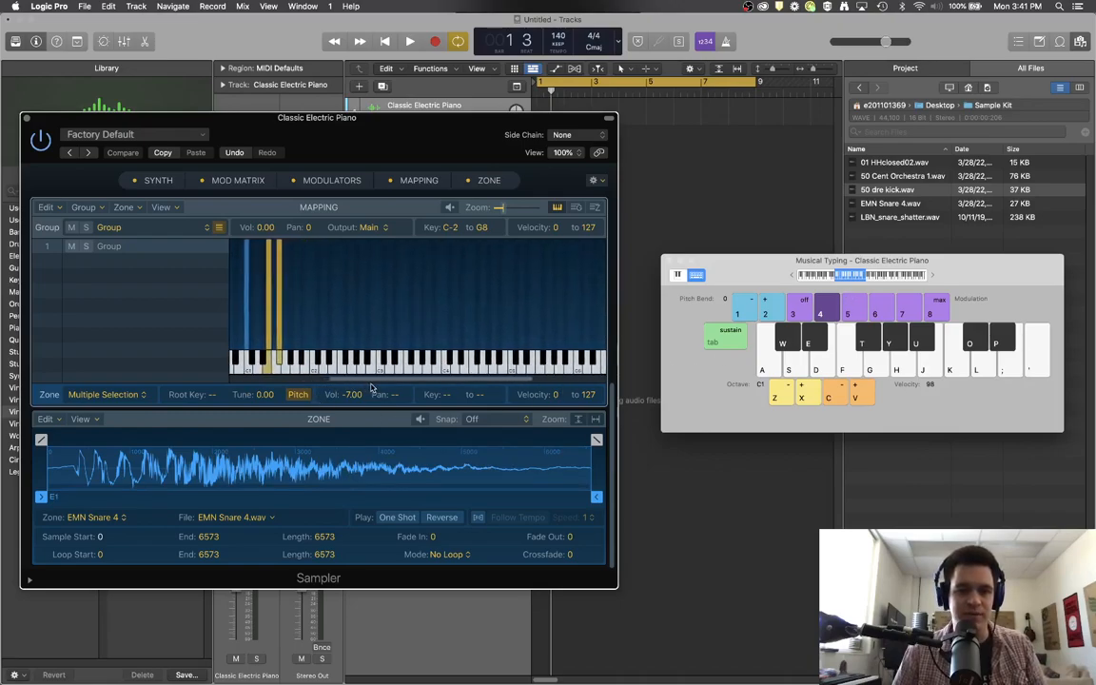
left_click(812, 400)
left_click(811, 400)
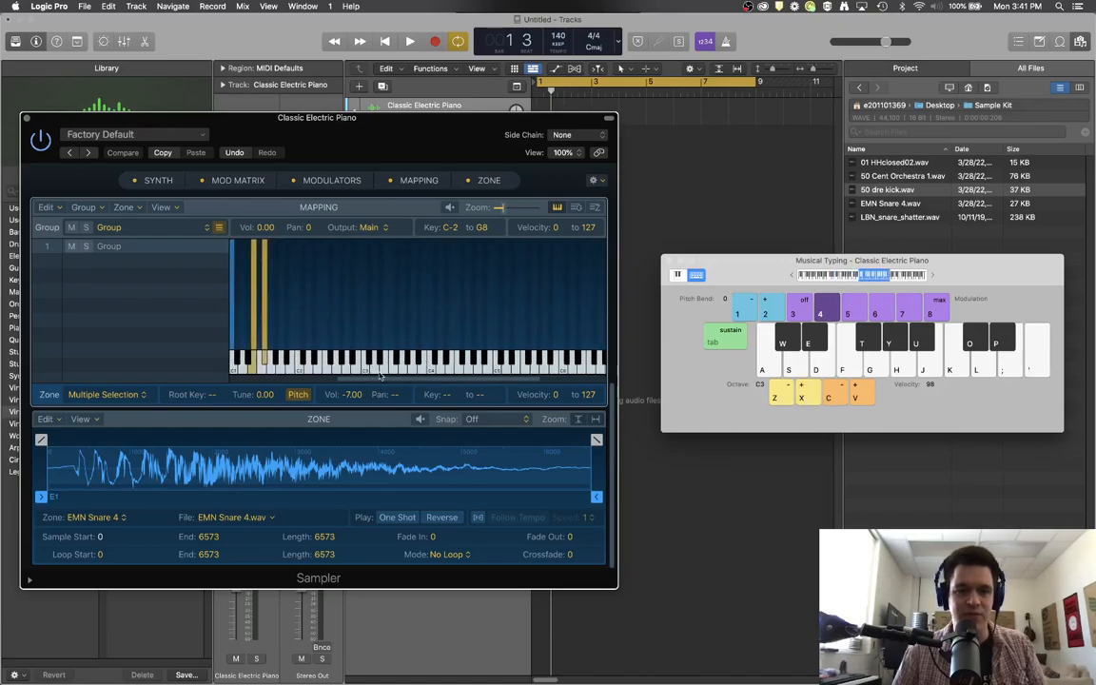
left_click(909, 177)
left_click_drag(909, 177, 405, 381)
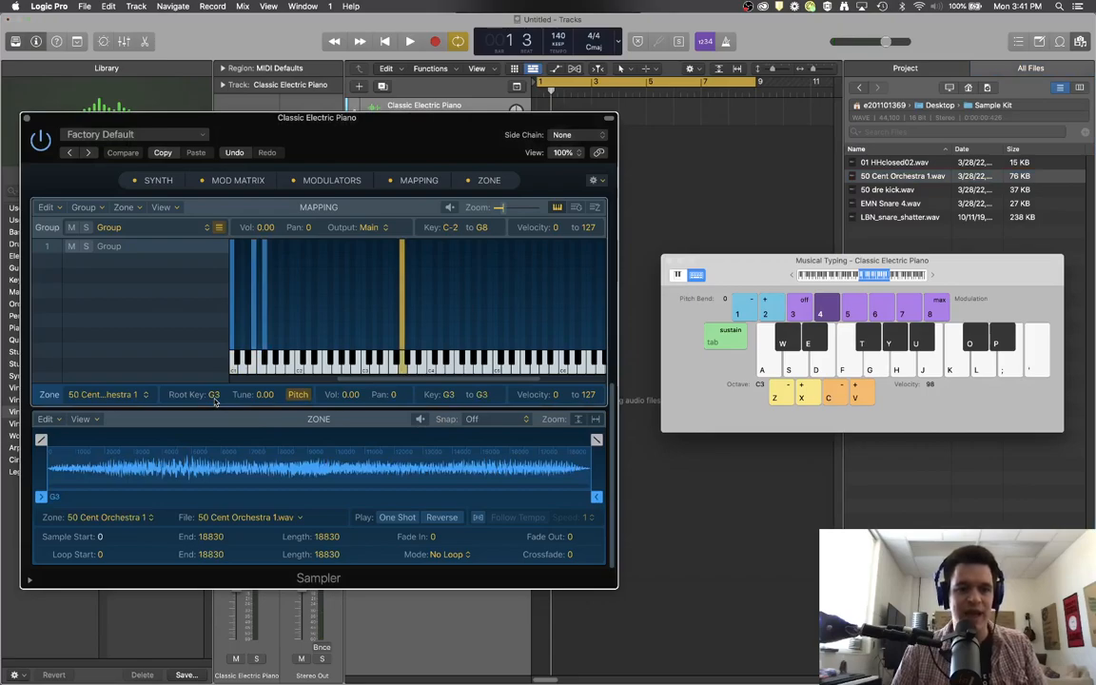
Audition the orchestra sample, set its zone volume to -9.00 and extend its key range to C3 through C4
left_click(867, 368)
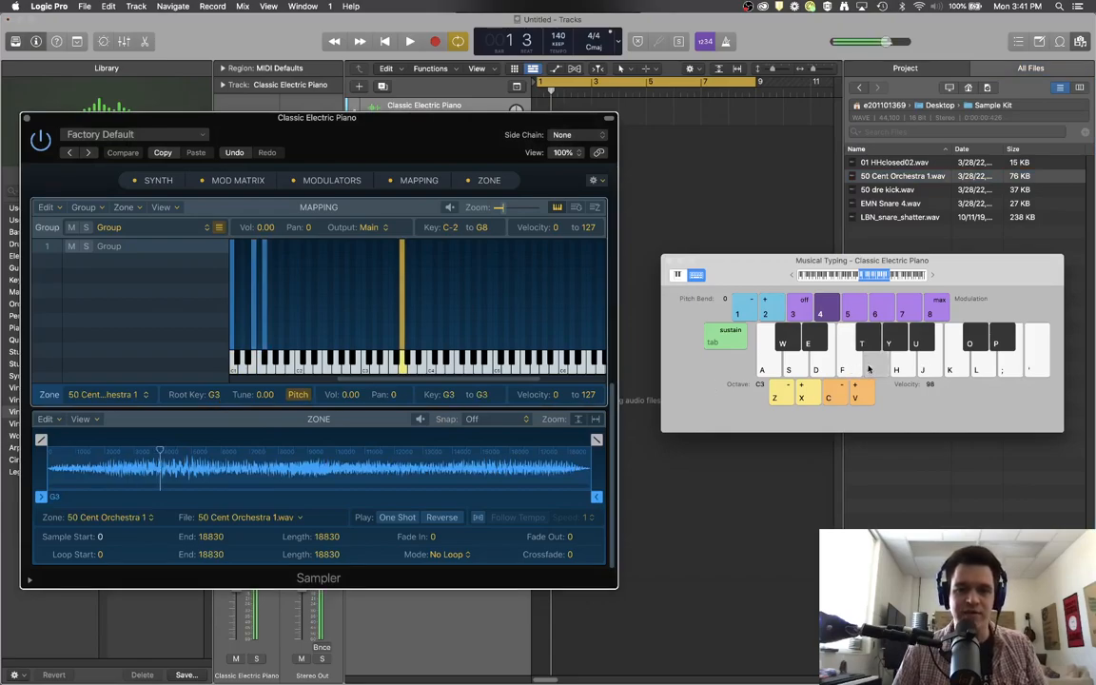
left_click(868, 368)
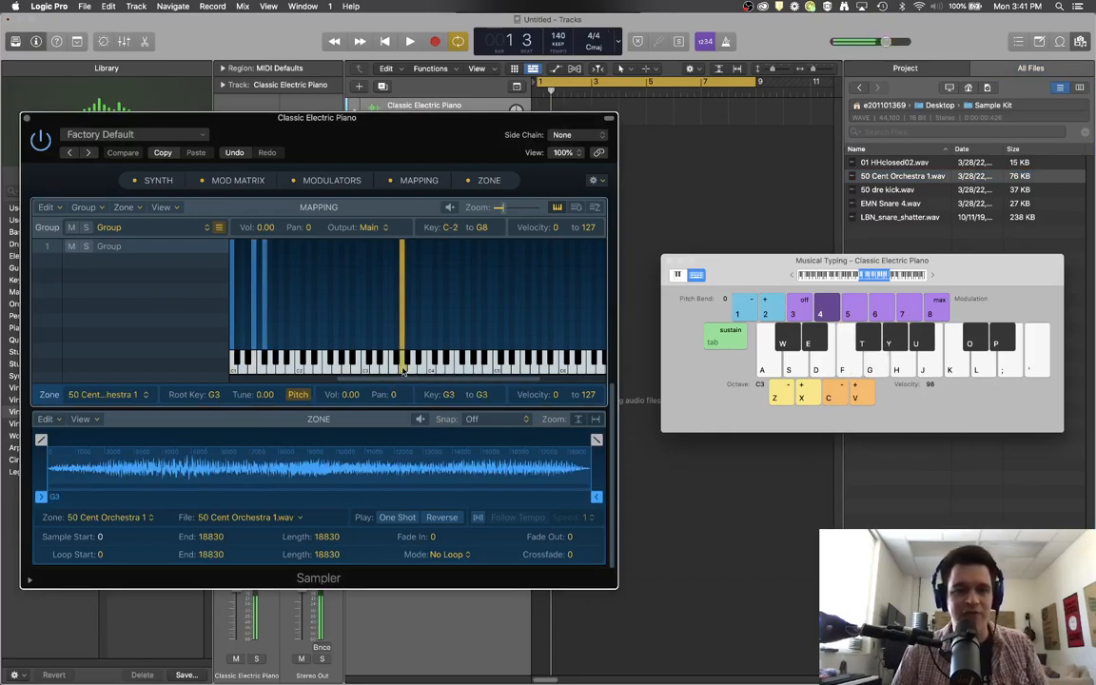
left_click_drag(353, 394, 357, 410)
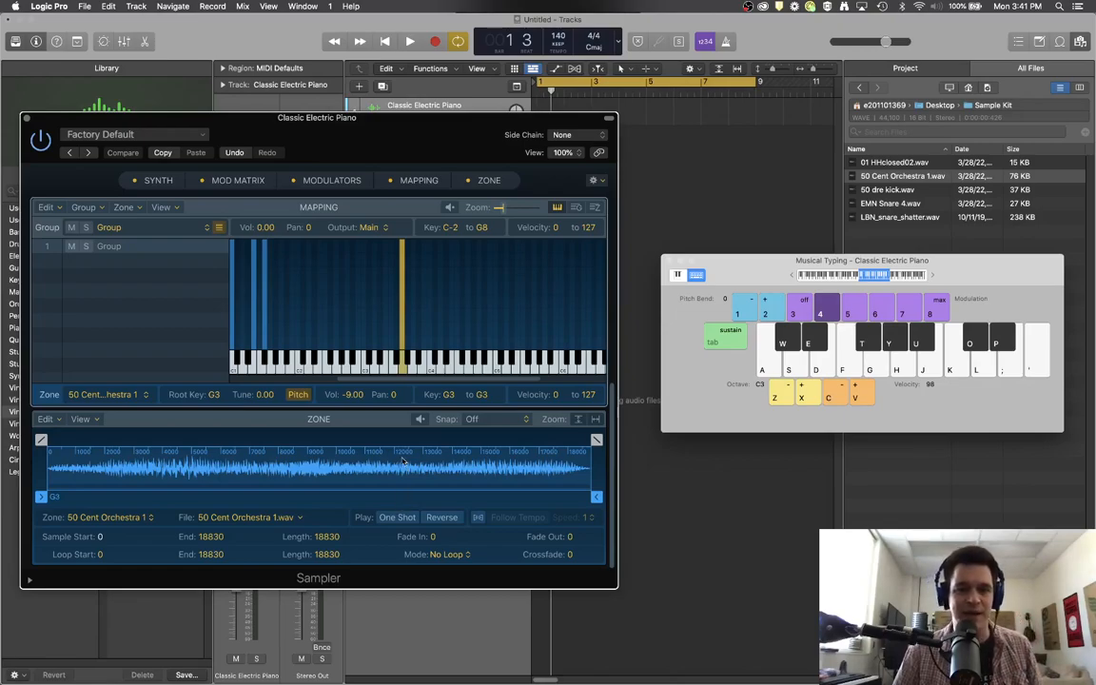
left_click_drag(404, 307, 356, 310)
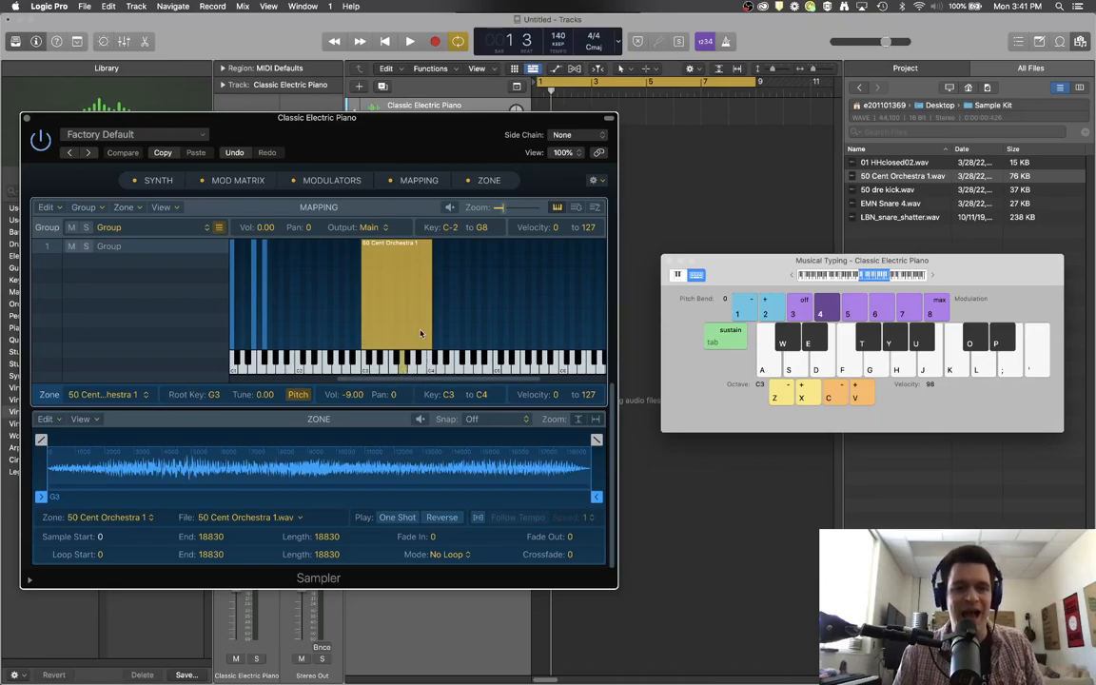
Audition the orchestra sample at different pitches across its C3 to C4 range
key("w")
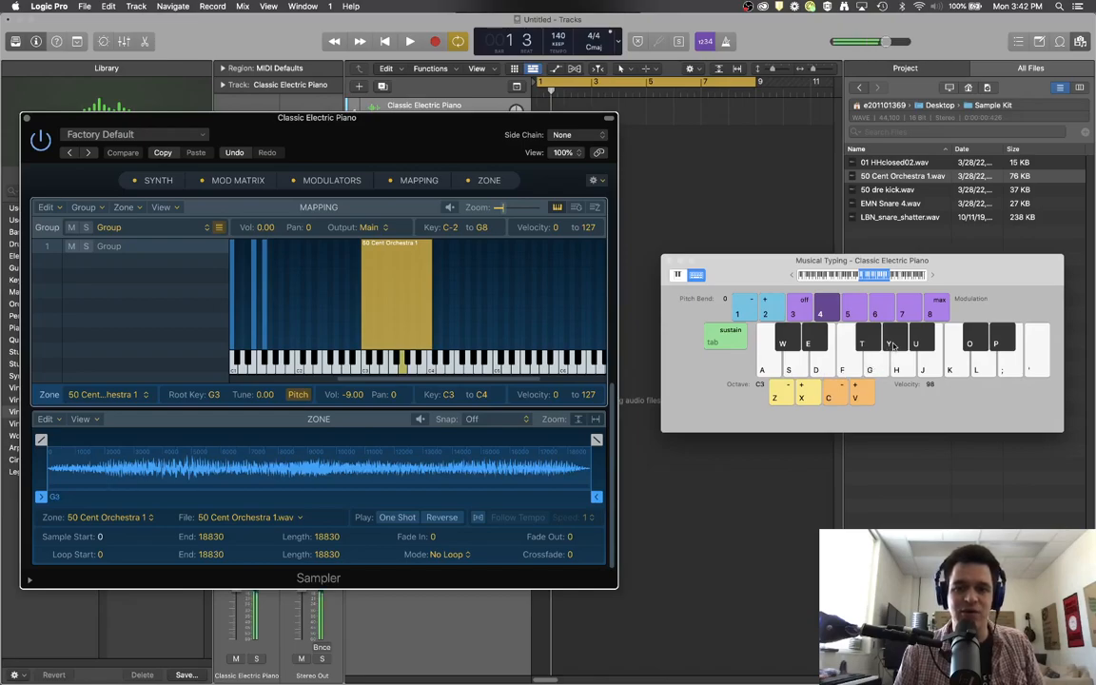
key("e")
key("t")
key("e")
left_click(896, 350)
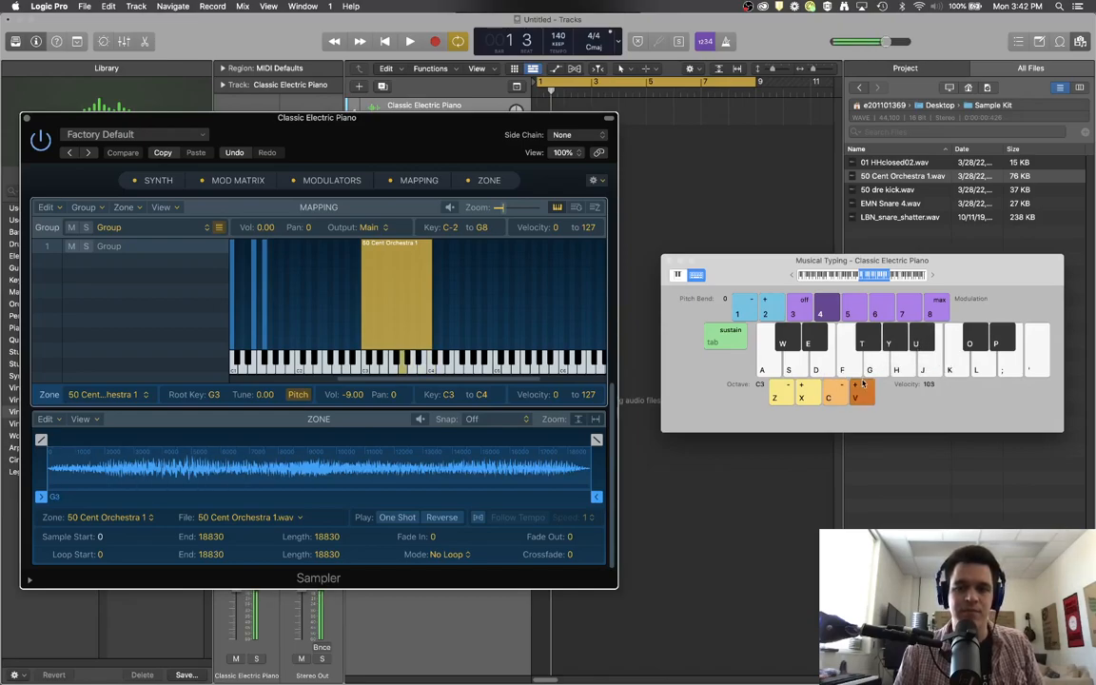
left_click(868, 347)
left_click(847, 354)
left_click(814, 347)
left_click(803, 360)
left_click(788, 367)
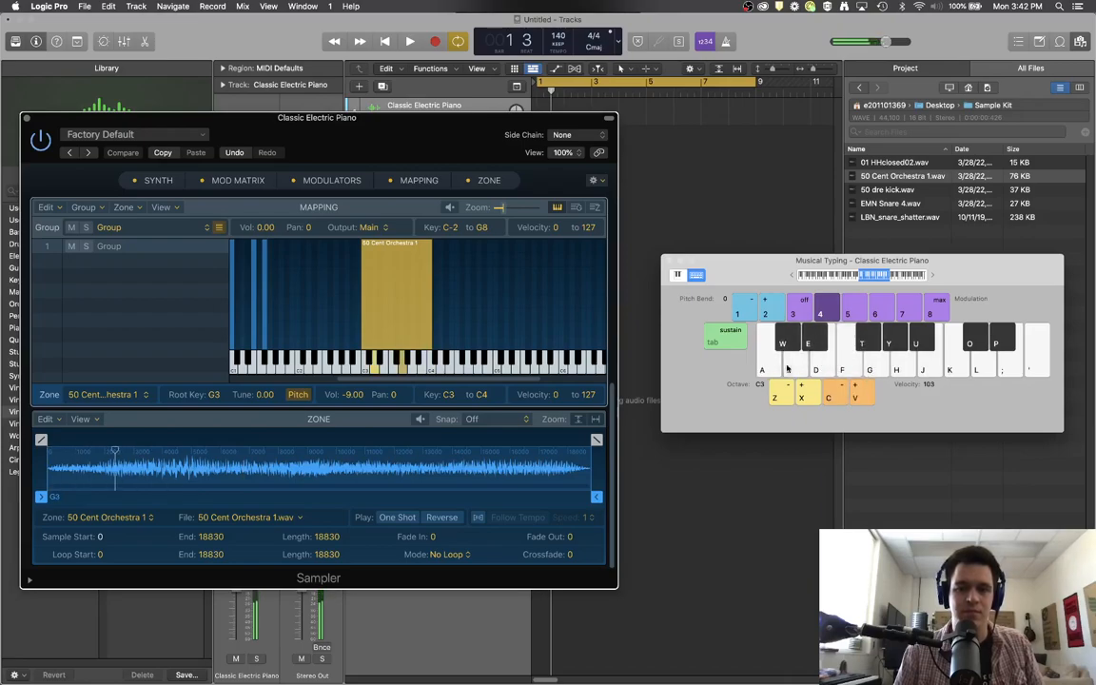
left_click(778, 368)
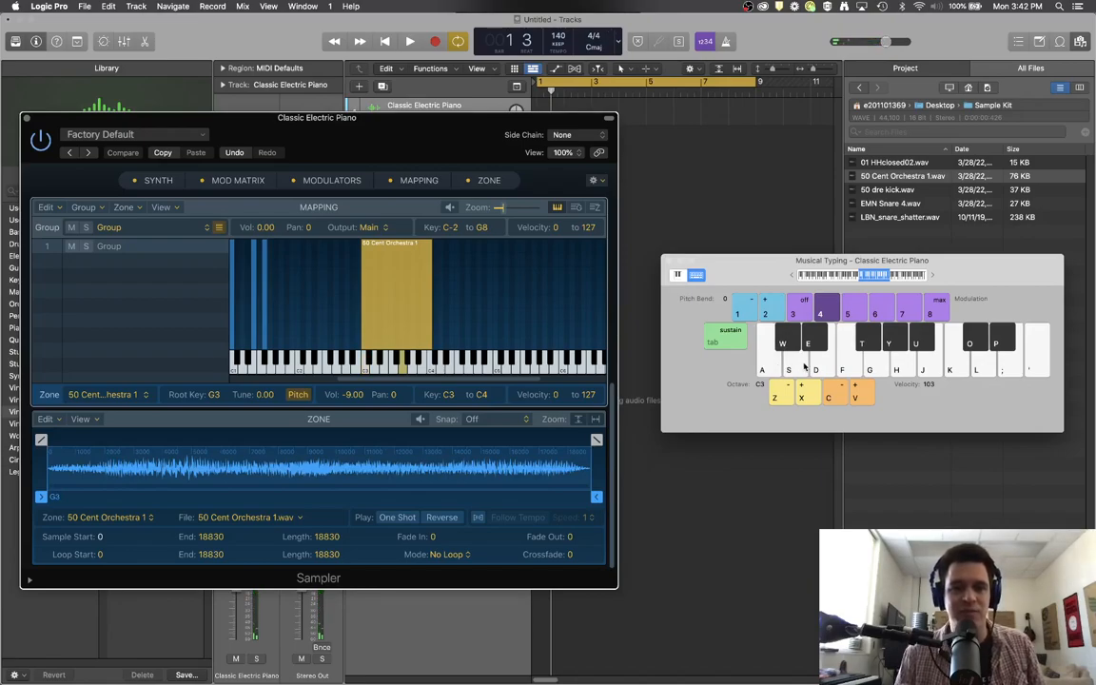
left_click(804, 365)
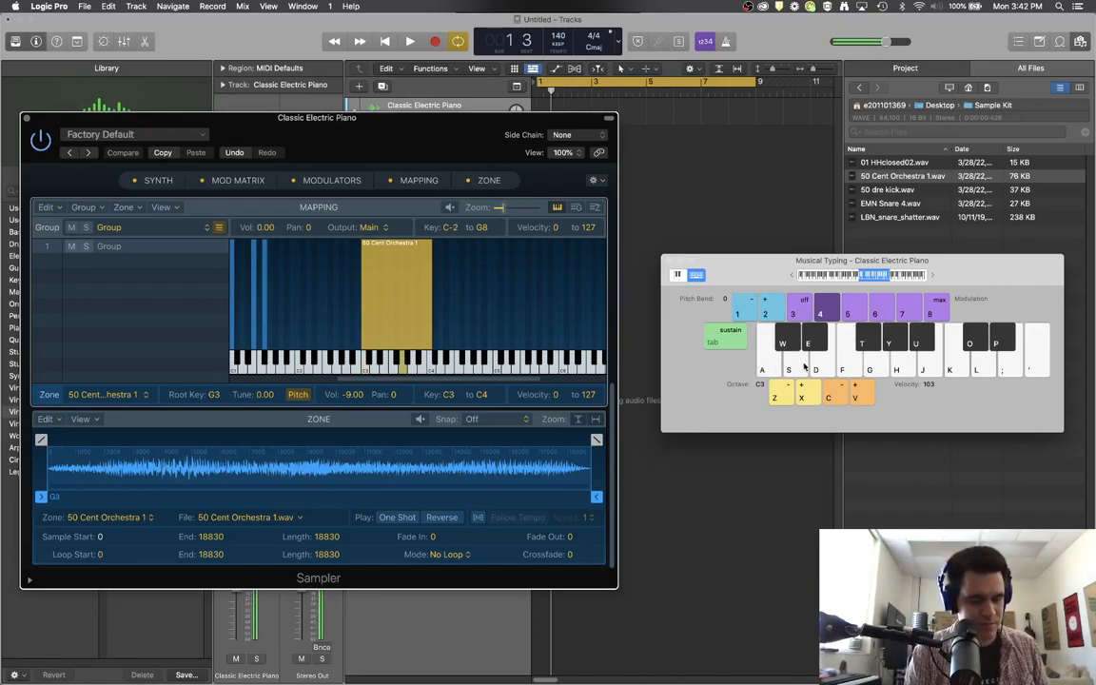
Play a short melody with the pitched orchestra sample in the C3 octave
key("r")
key("f")
key("space")
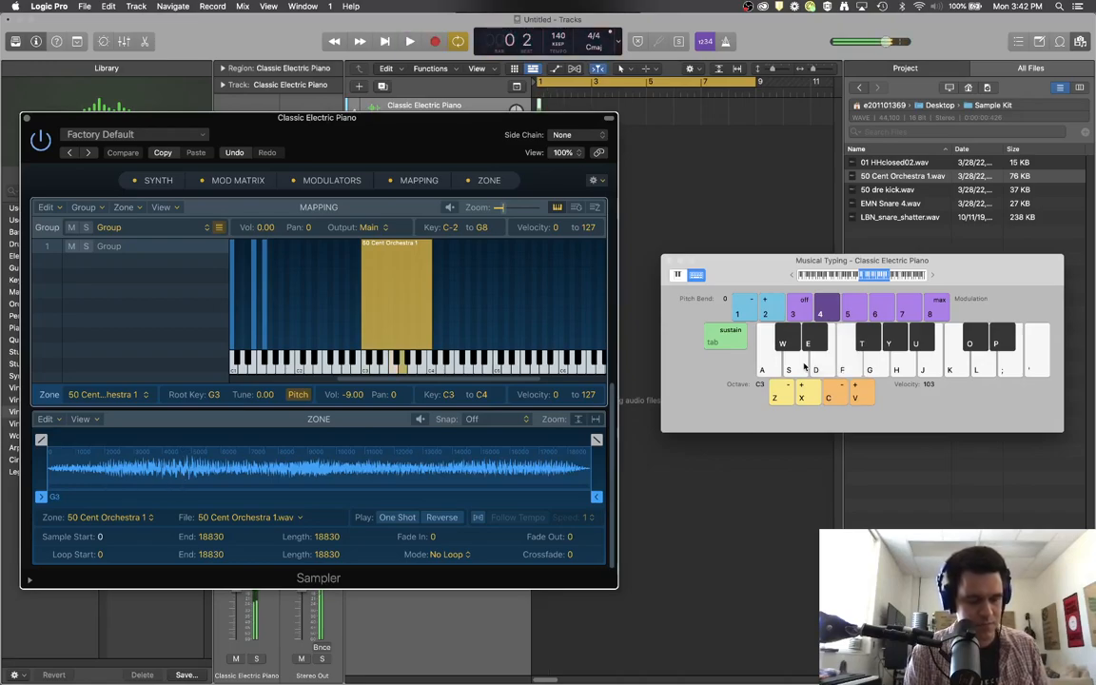
key("a")
key("f")
key("f")
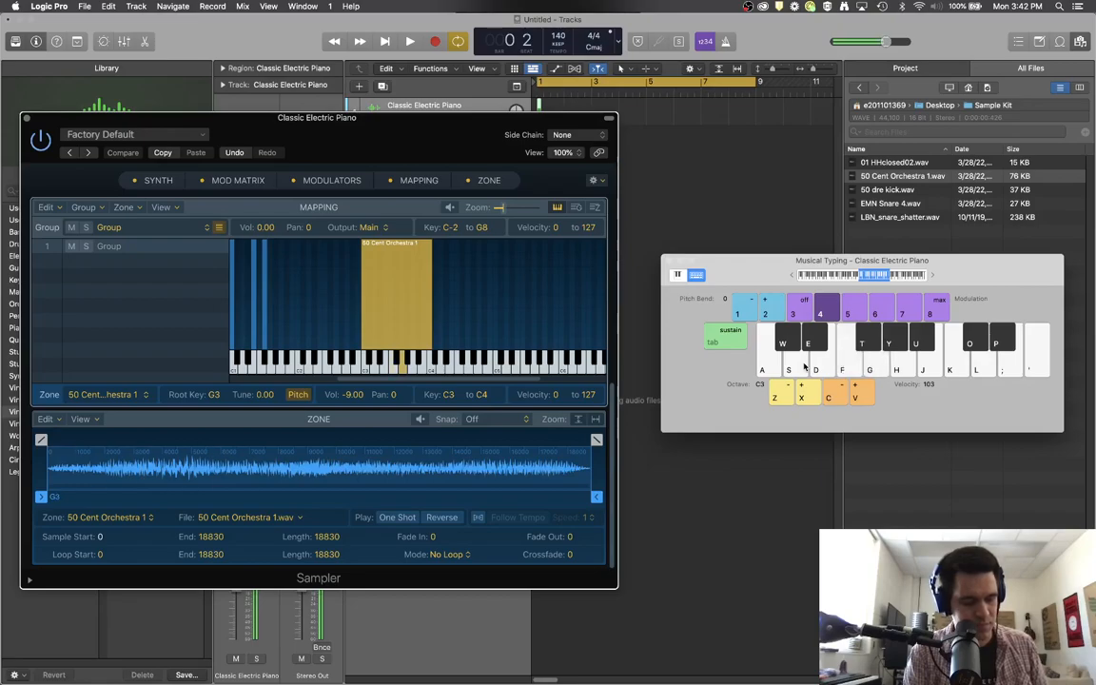
key("e")
key("e")
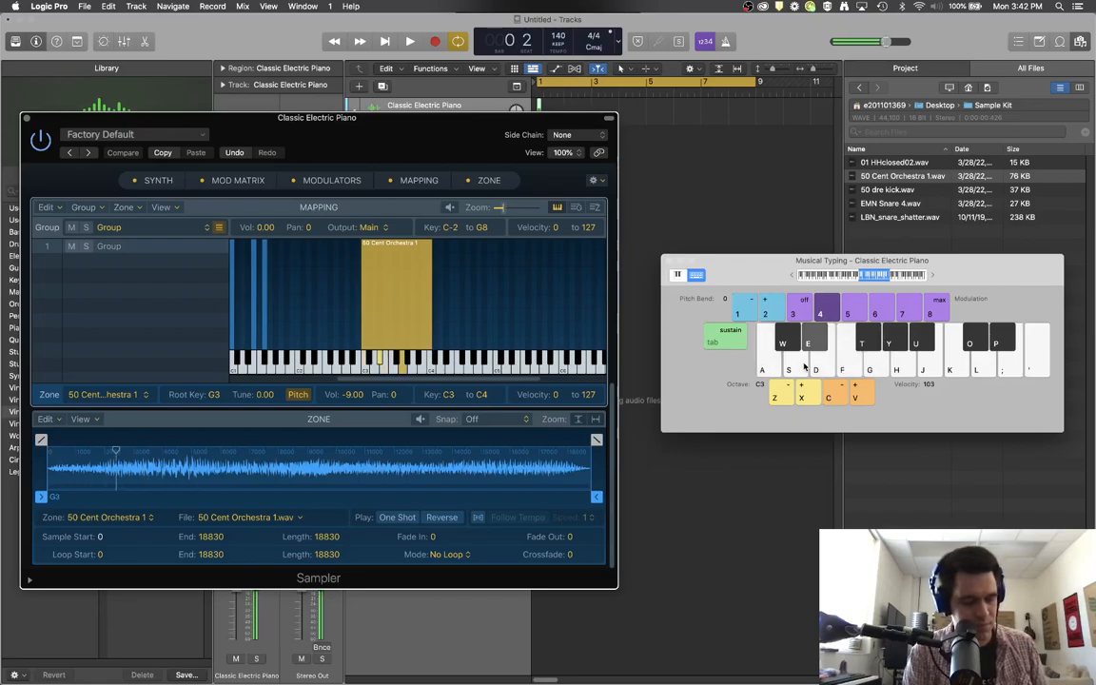
key("a")
key("e")
key("g")
key("f")
key("e")
key("e")
key("s")
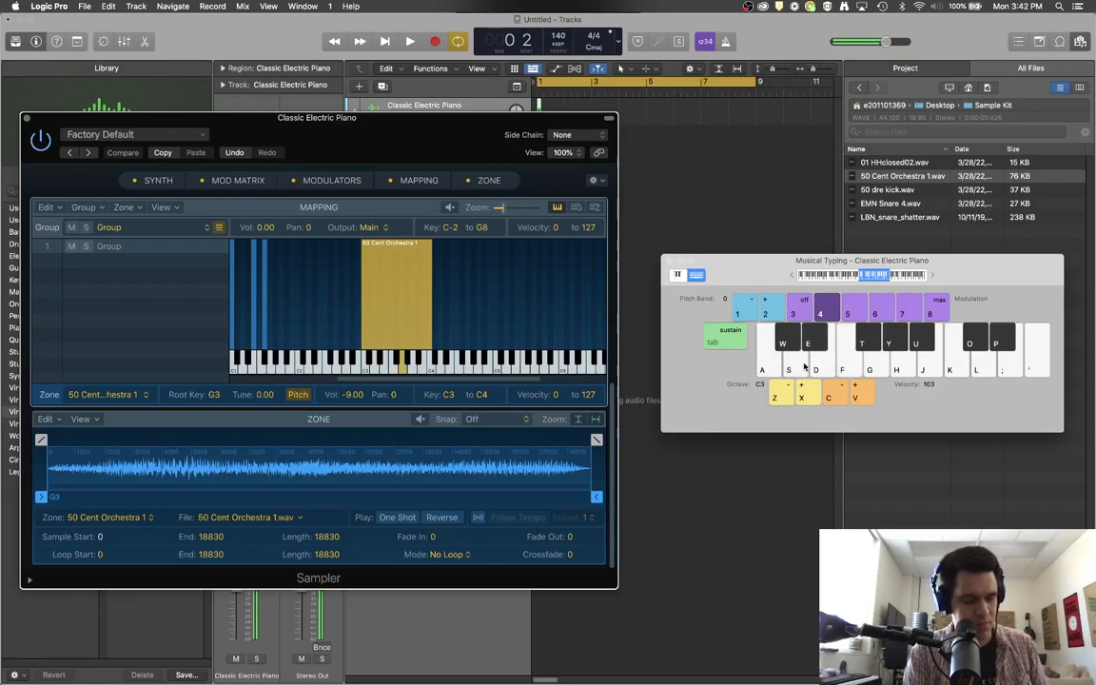
key("a")
key("a")
key("a")
key("a")
key("a")
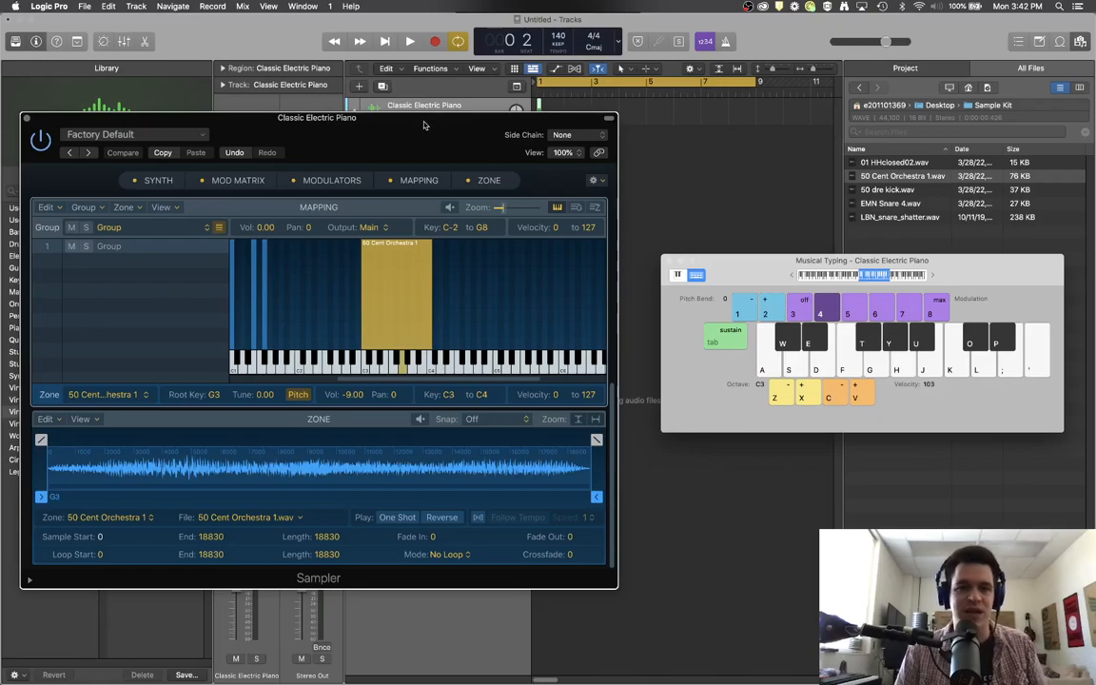
Save the Sampler instrument as Dre Kit in the Sampler Instruments folder
left_click_drag(382, 116, 641, 126)
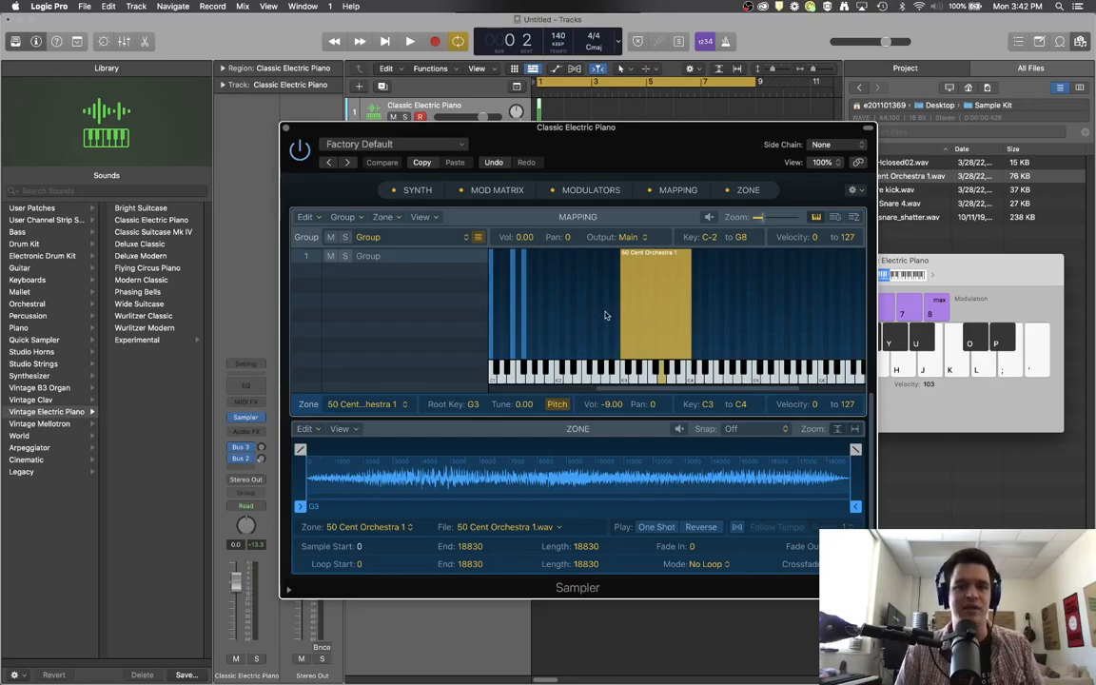
left_click(435, 148)
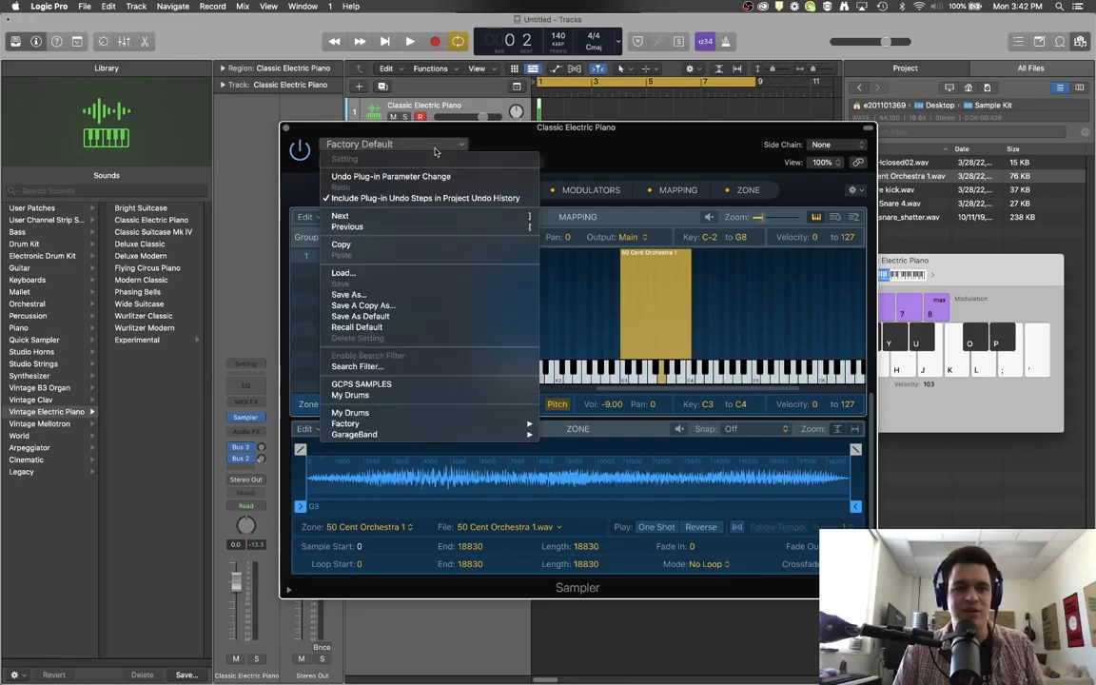
left_click(396, 293)
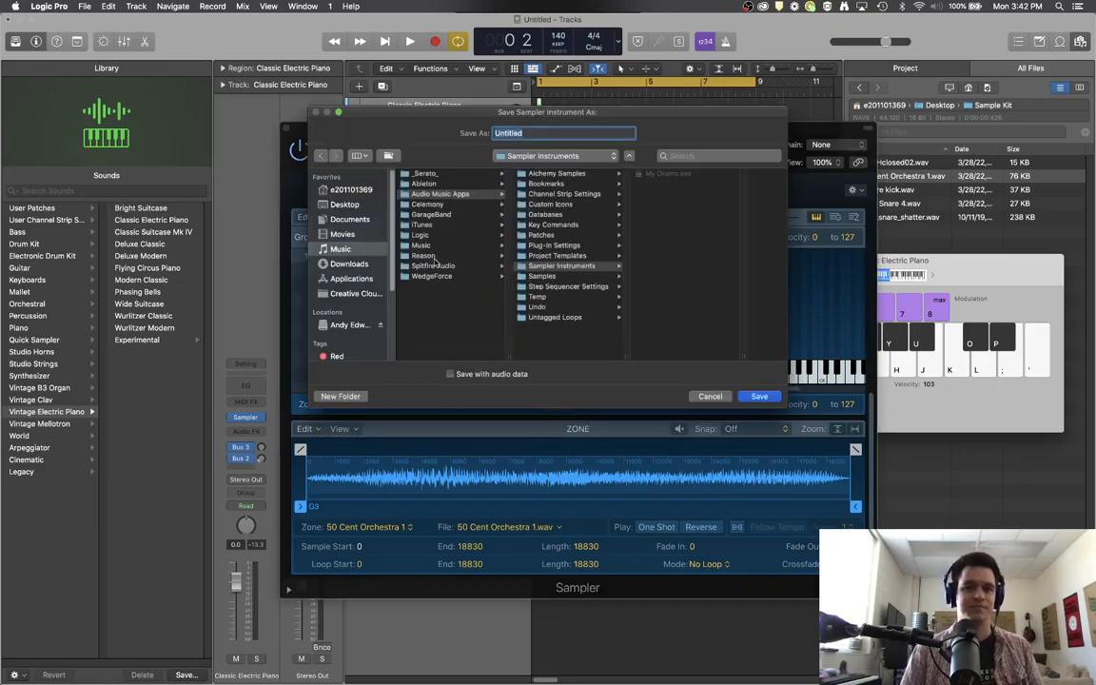
type("Dr")
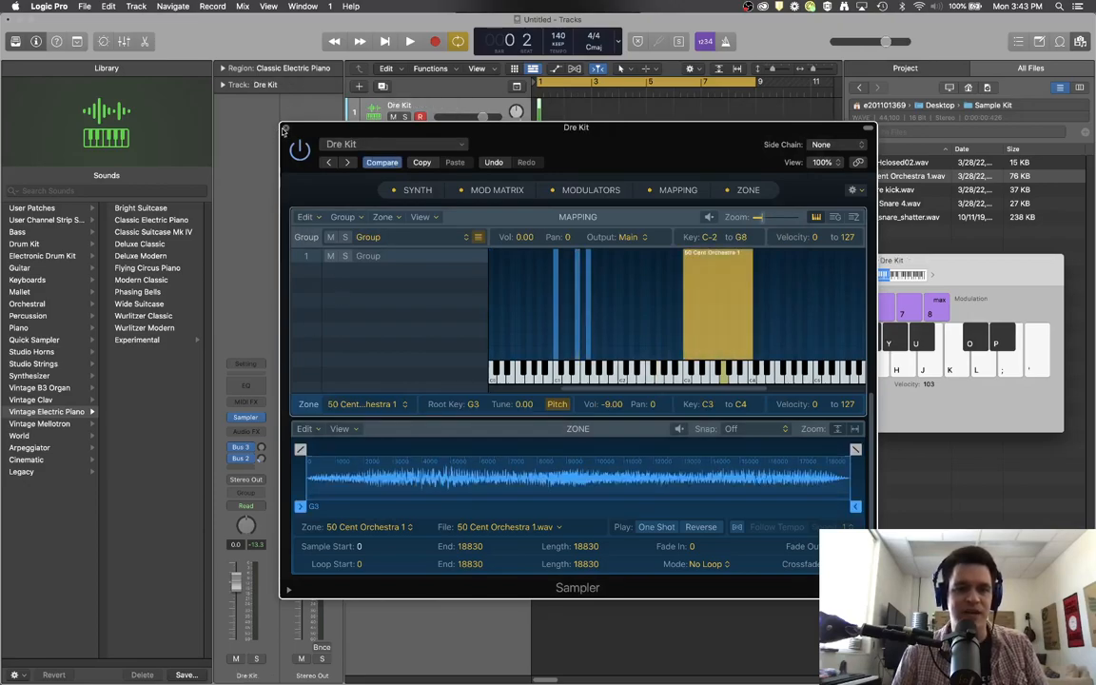
Check the Sampler preset list for the saved Dre Kit and the other available instruments
left_click(416, 143)
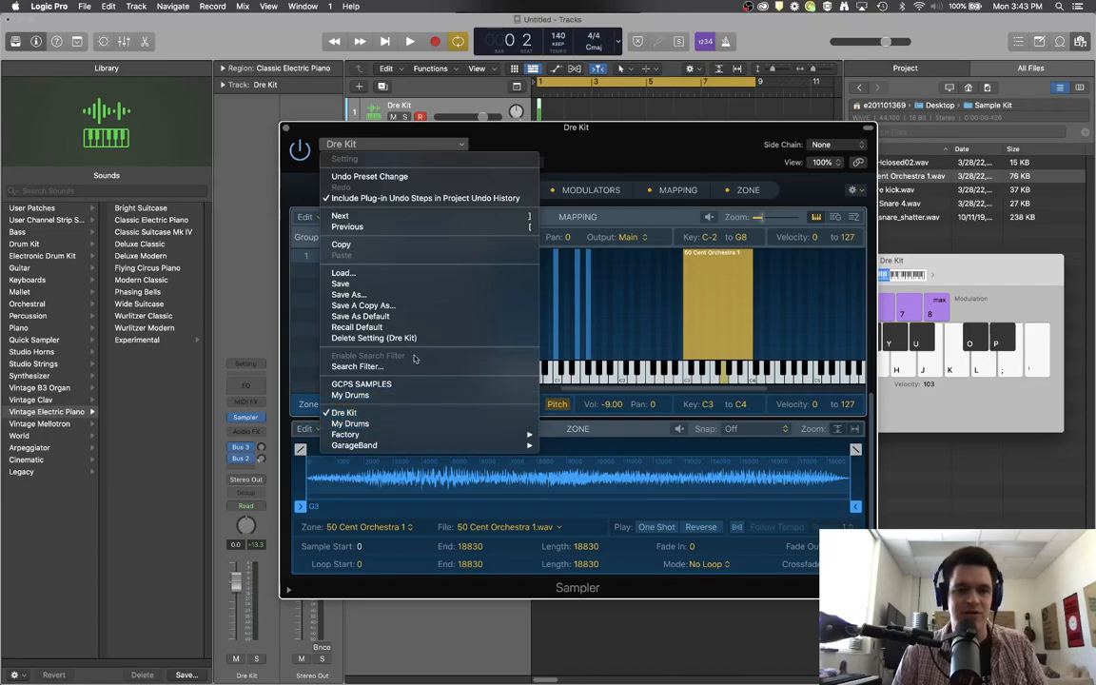
left_click(404, 141)
left_click(407, 141)
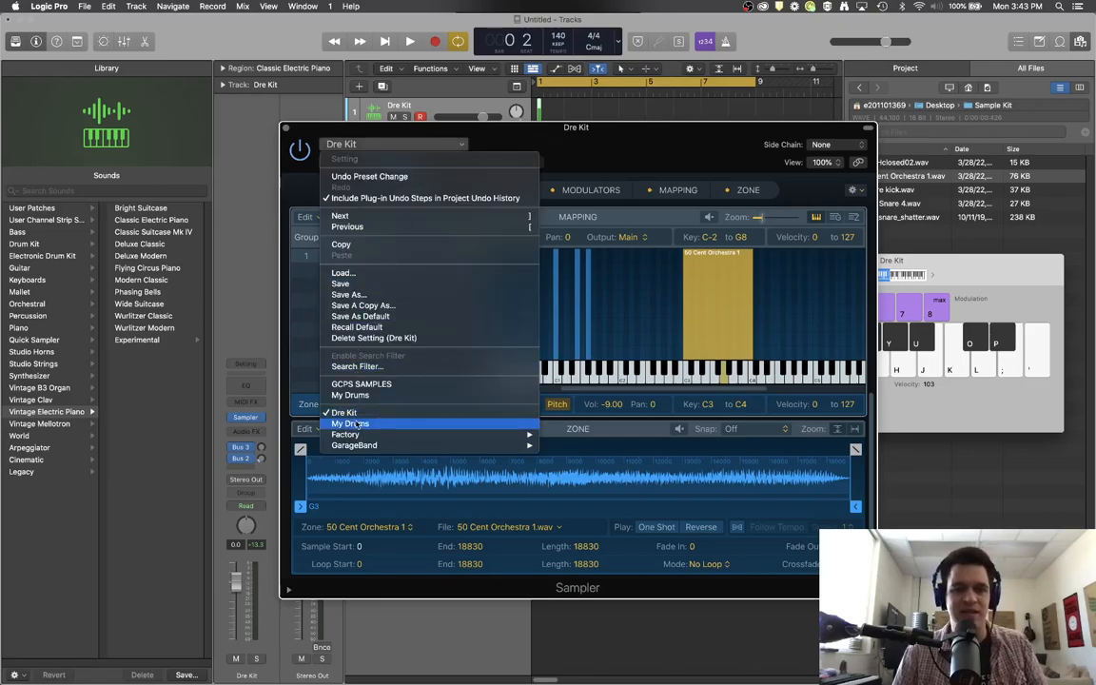
left_click(589, 145)
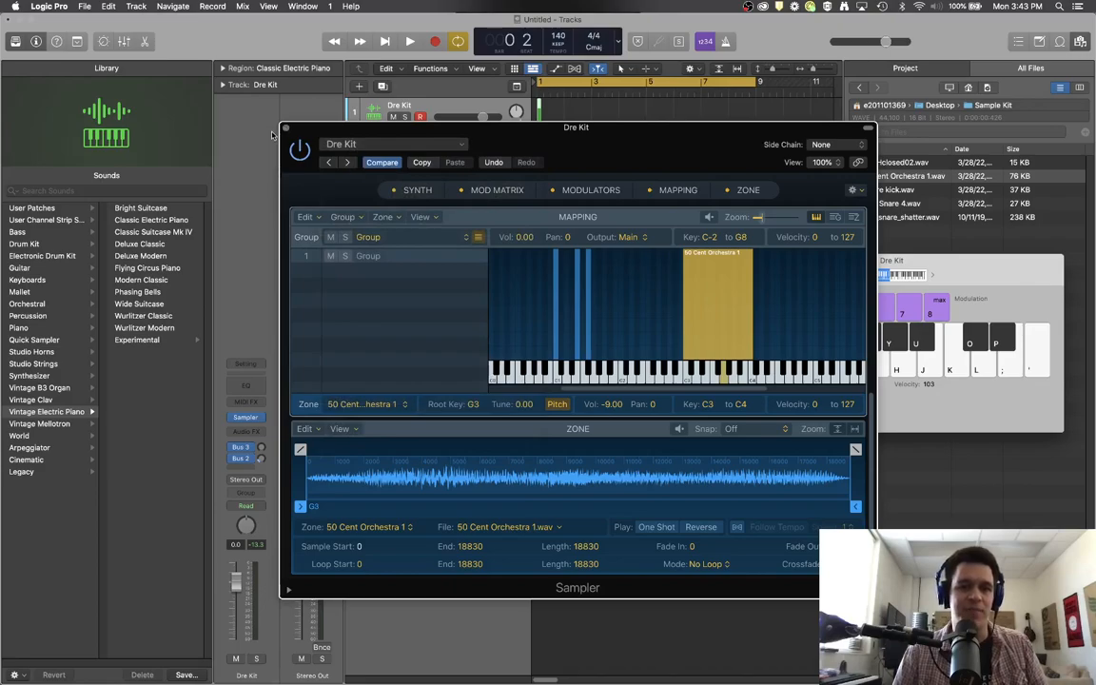
Close the Sampler window and move the Musical Typing keyboard away from the sample file list
left_click(284, 129)
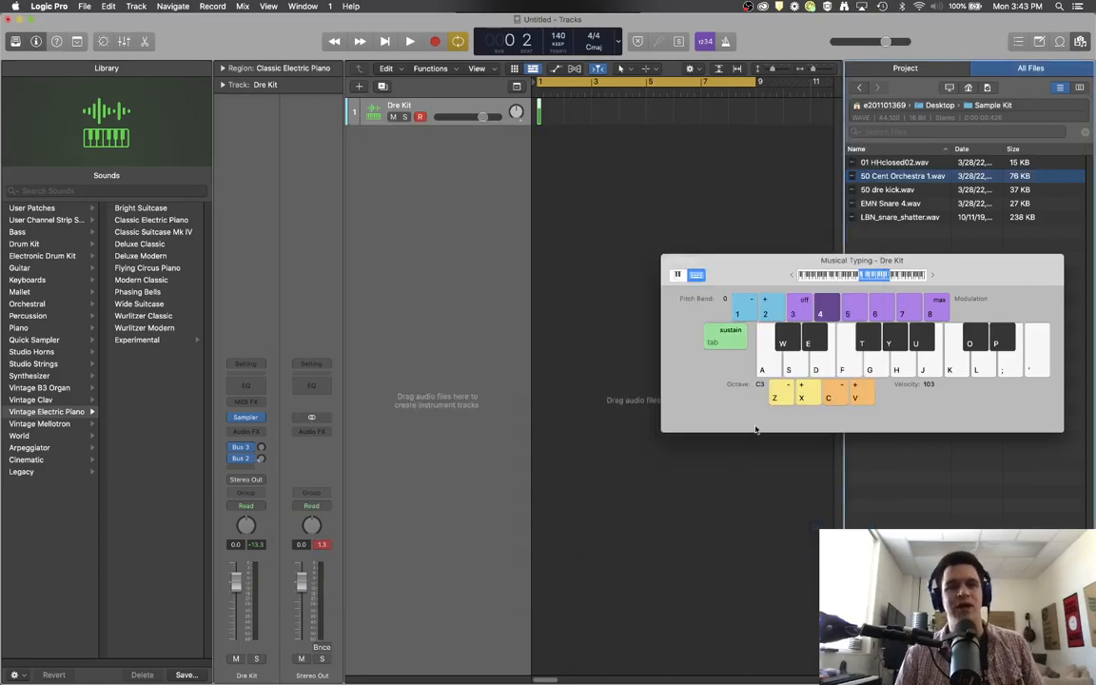
left_click_drag(733, 263, 336, 234)
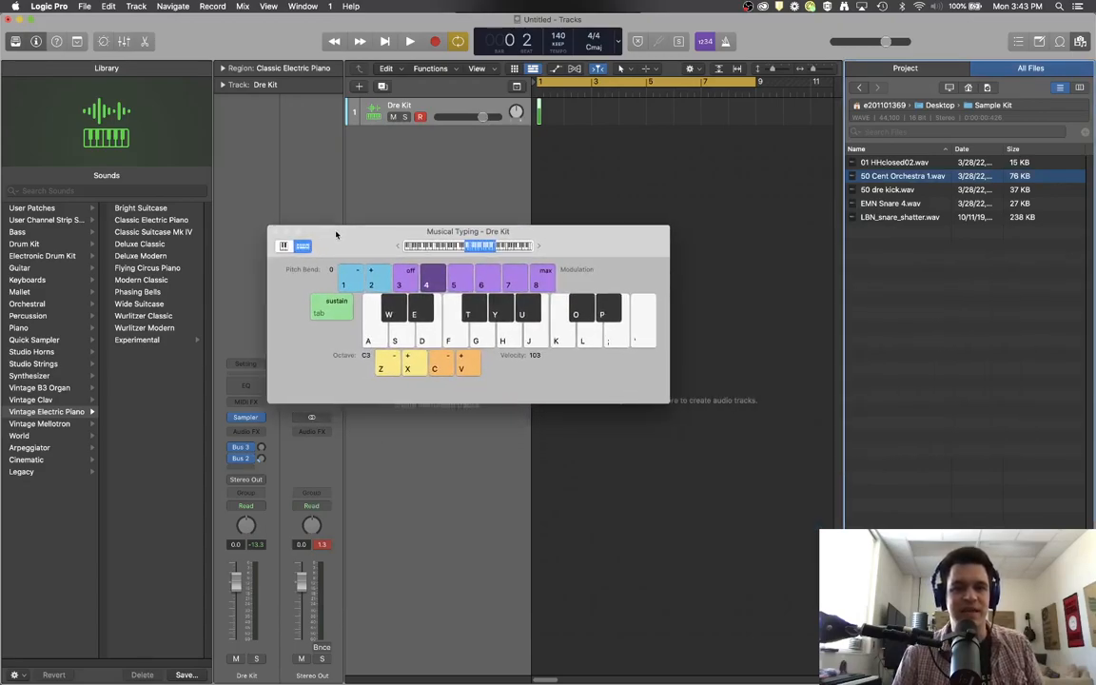